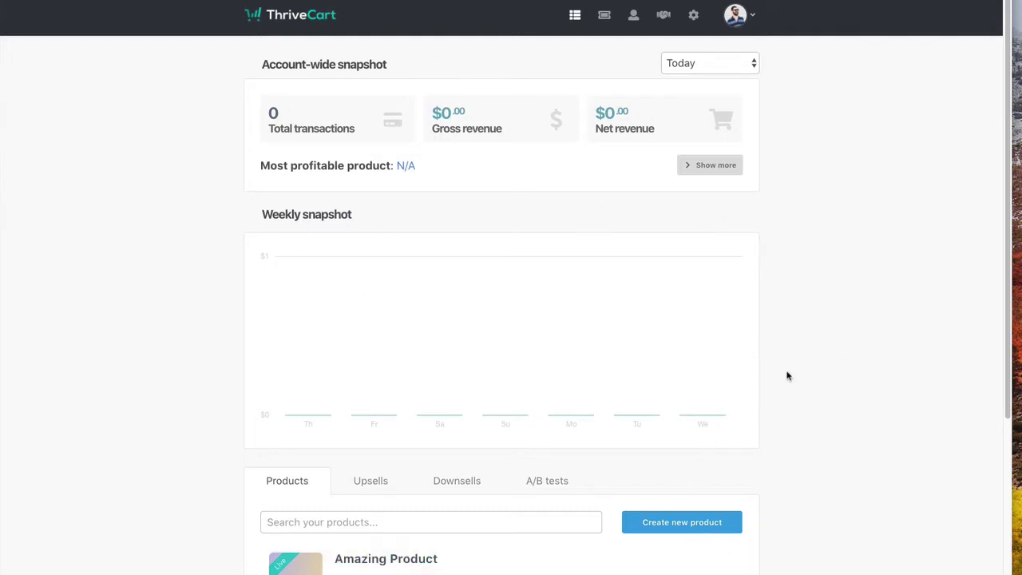
Glance at the empty A/B tests list, then go back to the product list
scroll(821, 456, down, 5)
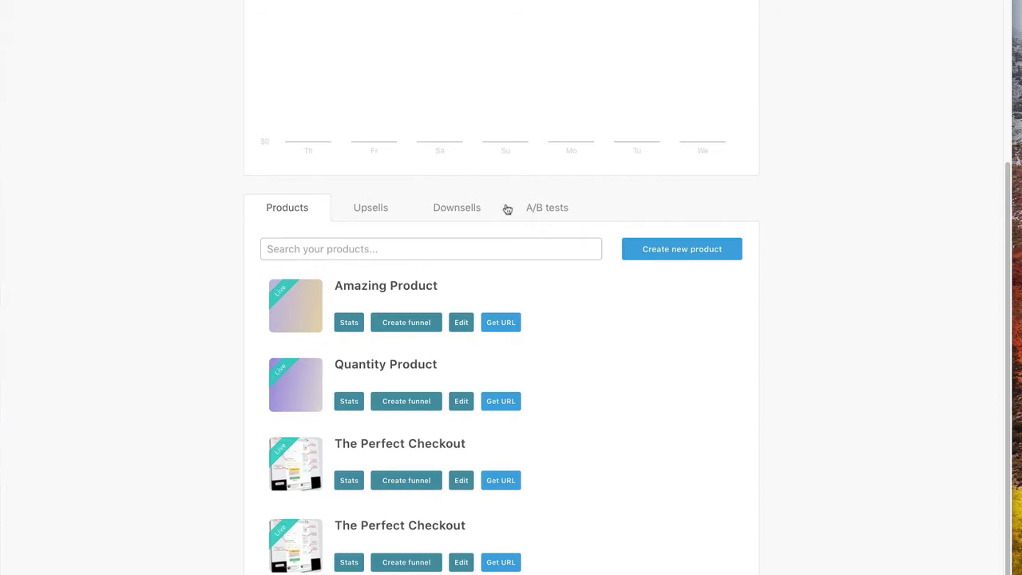
click(547, 207)
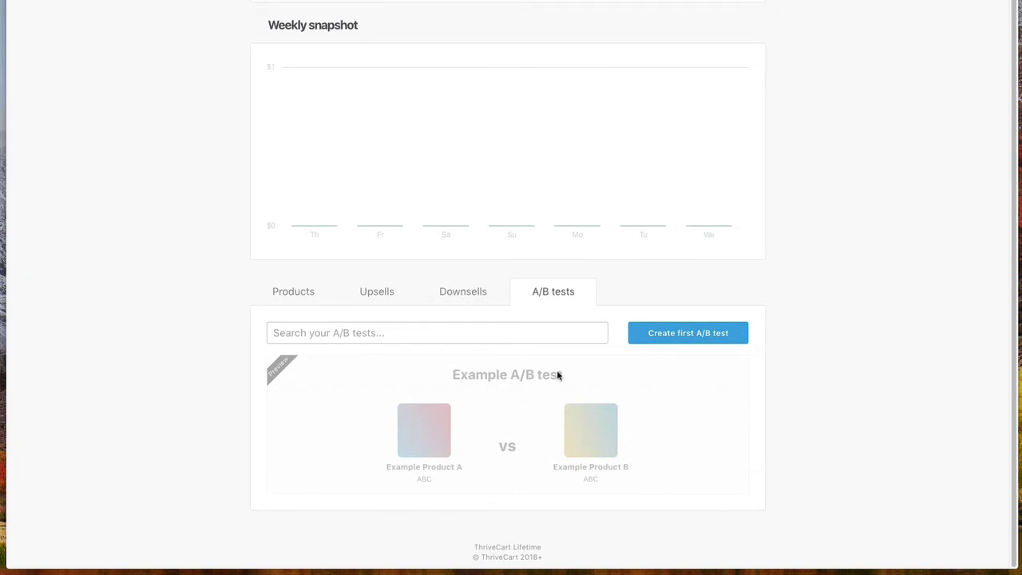
click(308, 290)
Clone Content Business Machine - Notes, creating the '(Copy 2)' product at the top of the list
scroll(210, 353, down, 5)
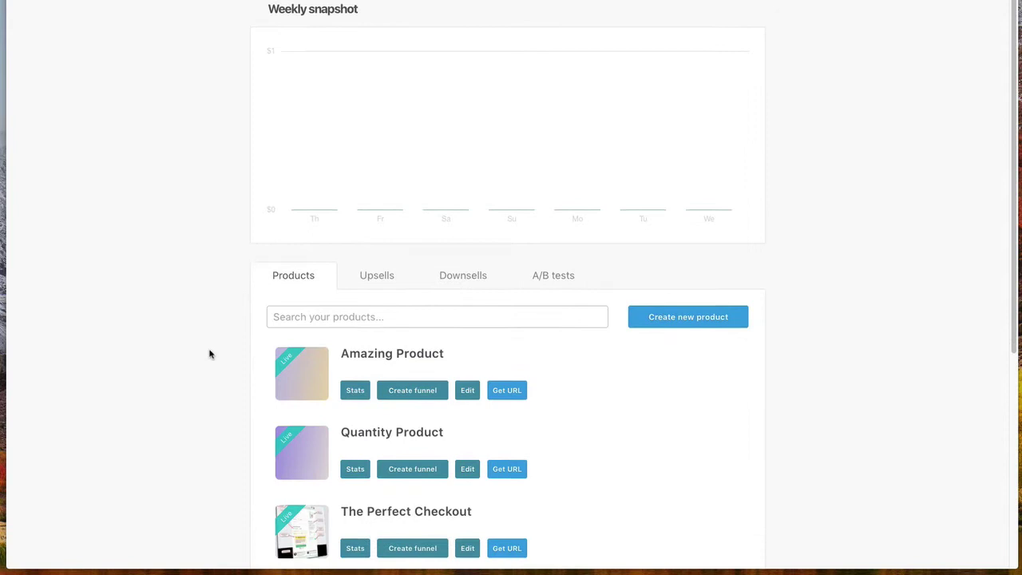
scroll(210, 354, down, 1)
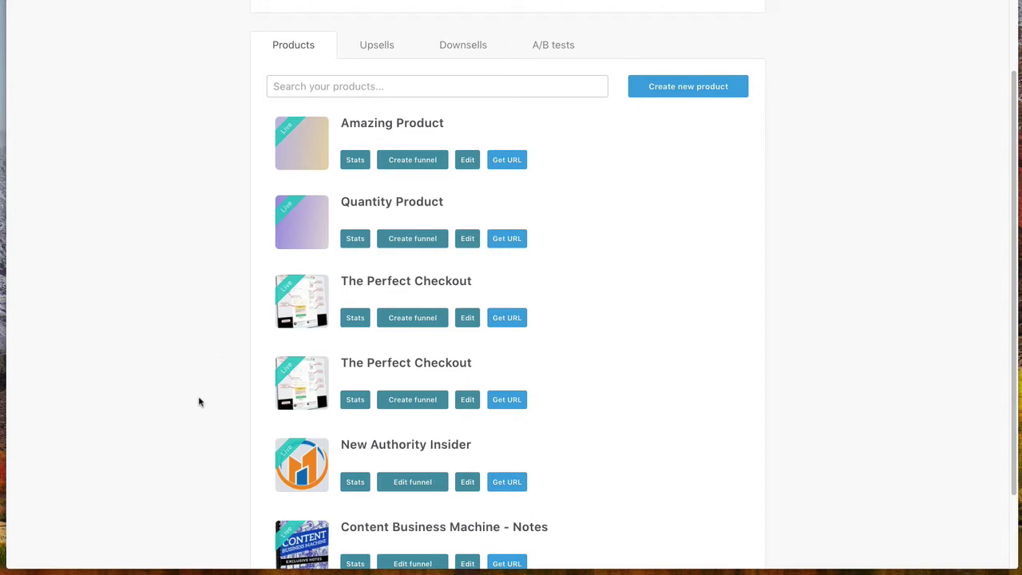
scroll(201, 398, down, 3)
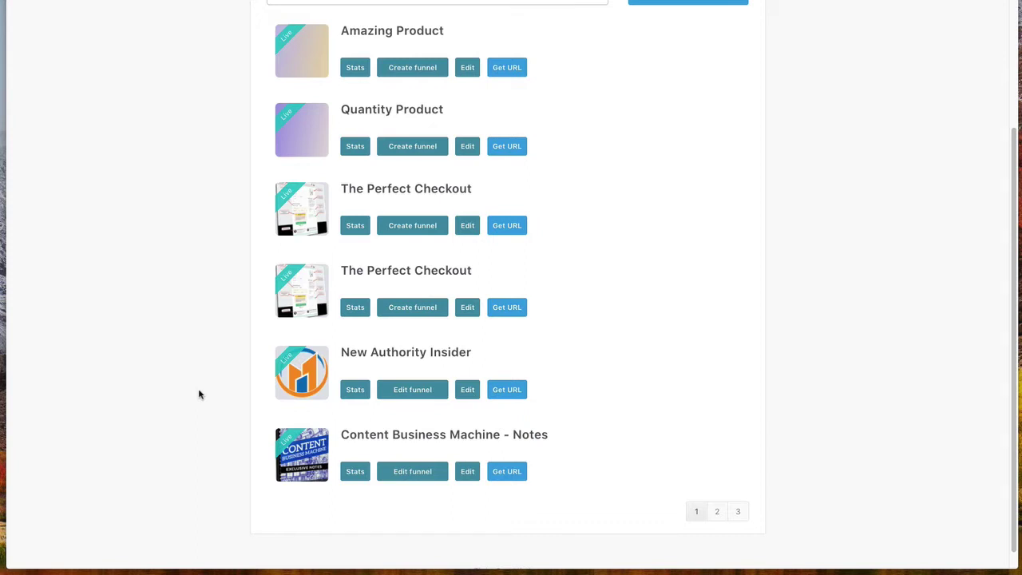
scroll(178, 399, up, 12)
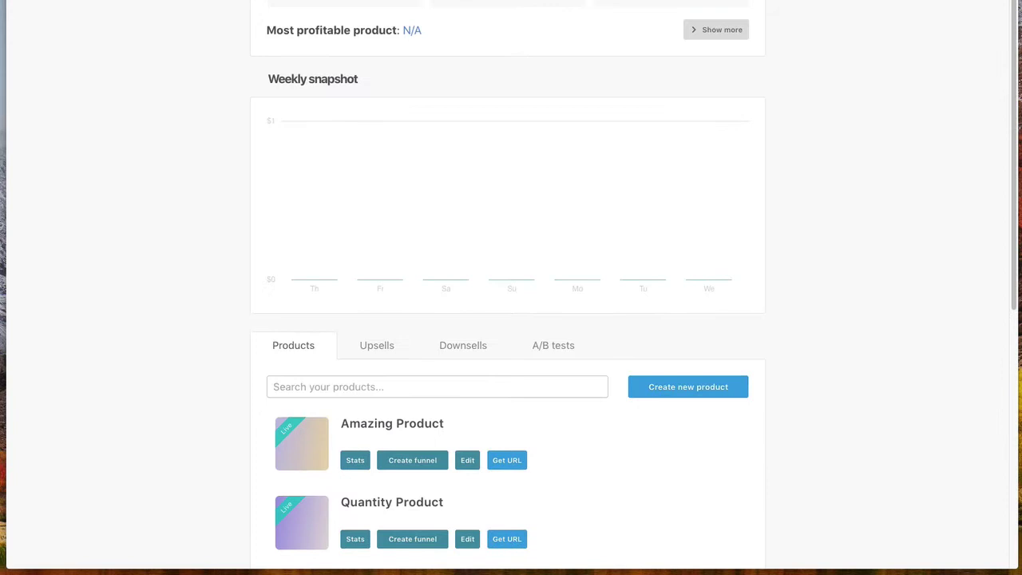
scroll(162, 331, down, 5)
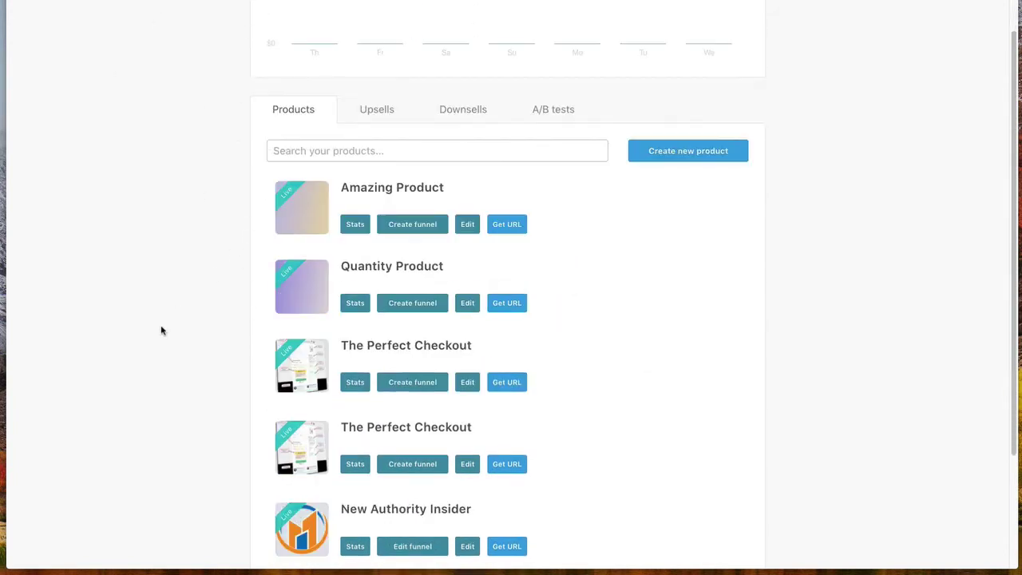
scroll(161, 331, down, 3)
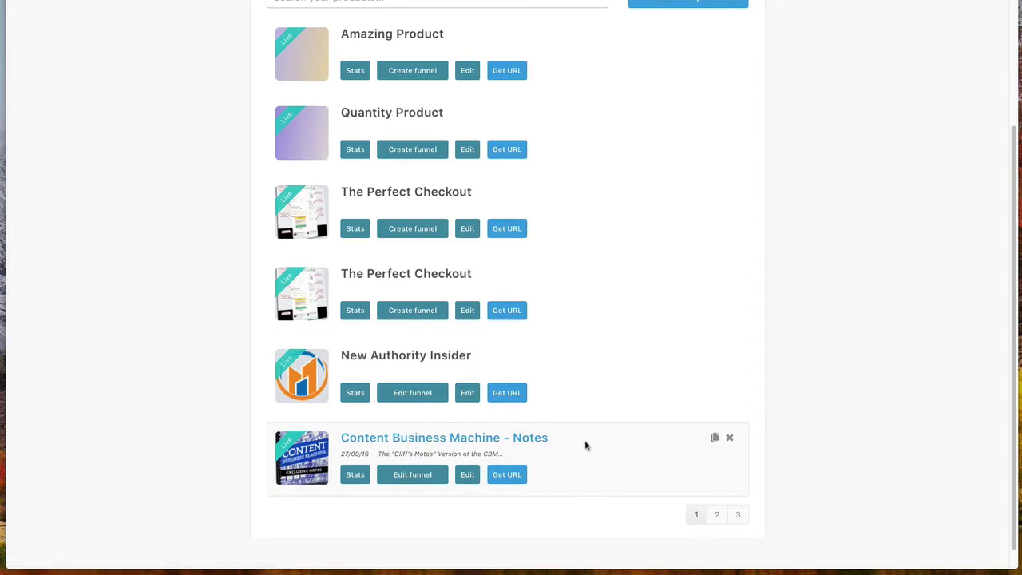
click(715, 441)
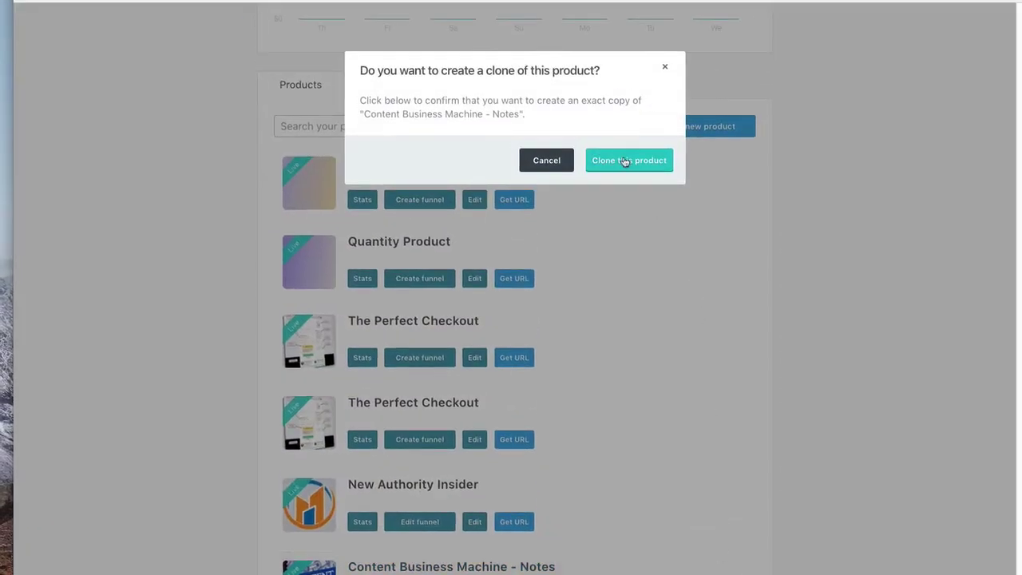
click(625, 161)
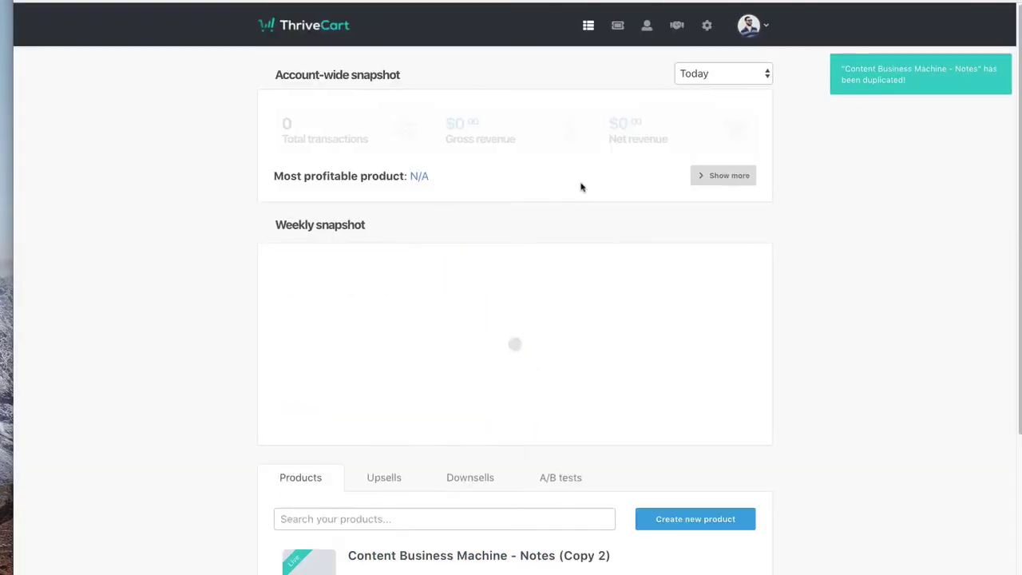
scroll(221, 392, down, 10)
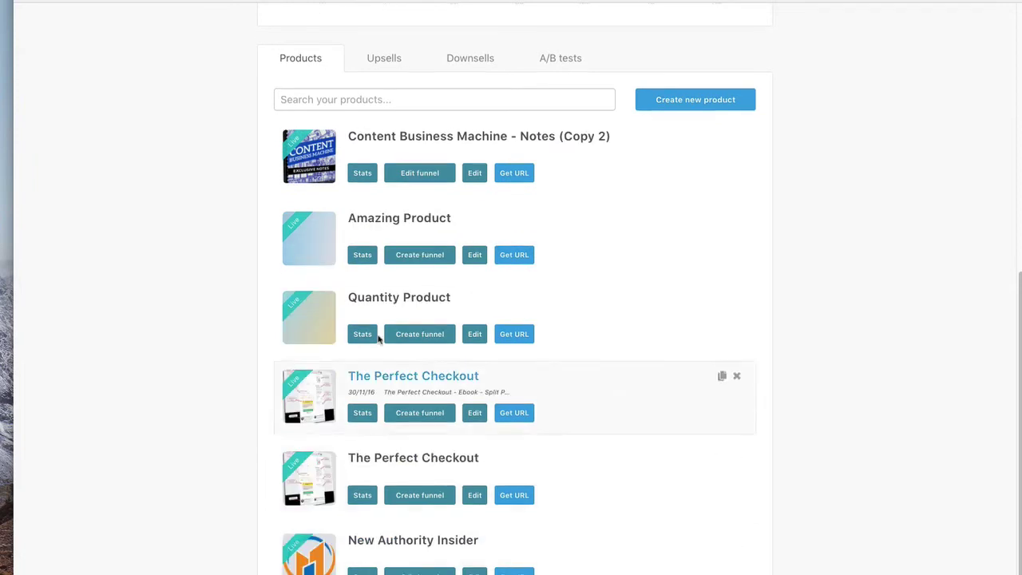
scroll(343, 299, up, 1)
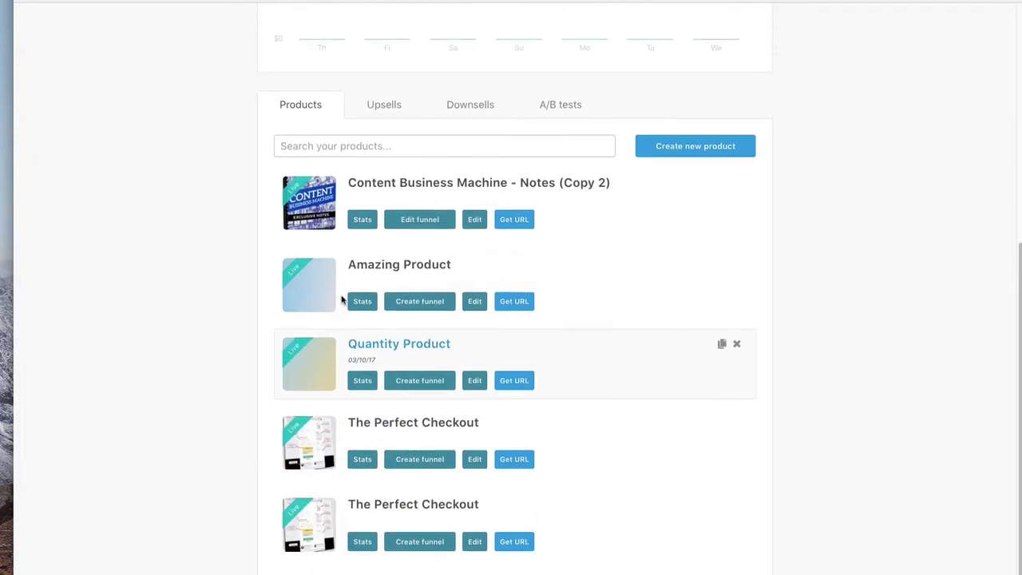
Remove ' (Copy 2)' from the copied product's name
click(474, 220)
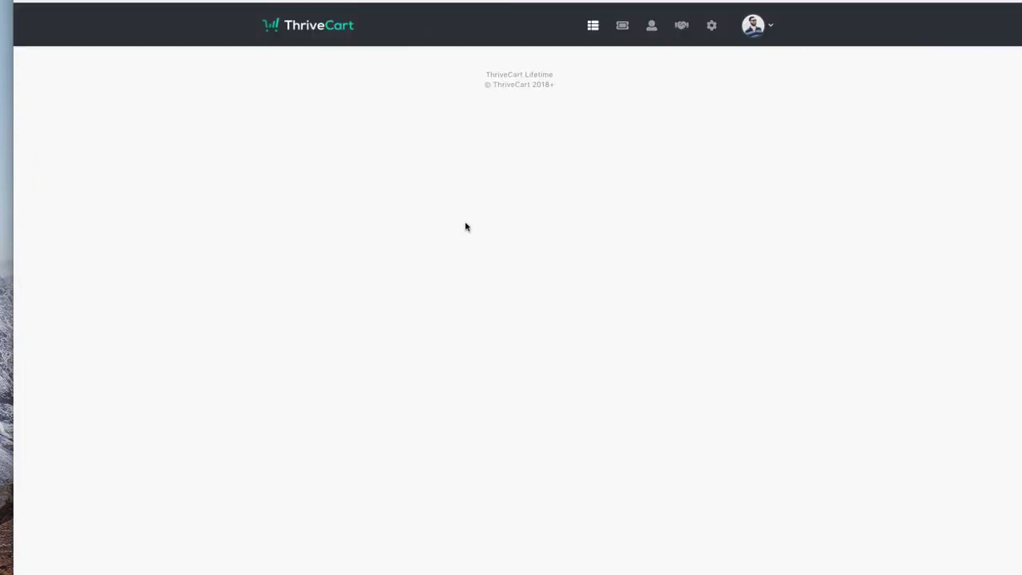
click(407, 185)
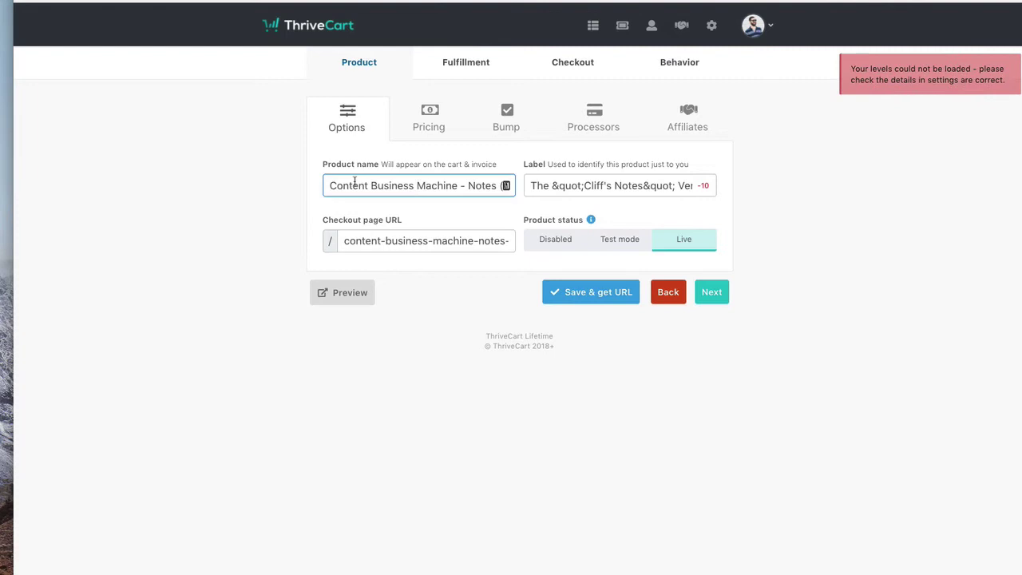
drag(352, 185, 545, 187)
click(471, 184)
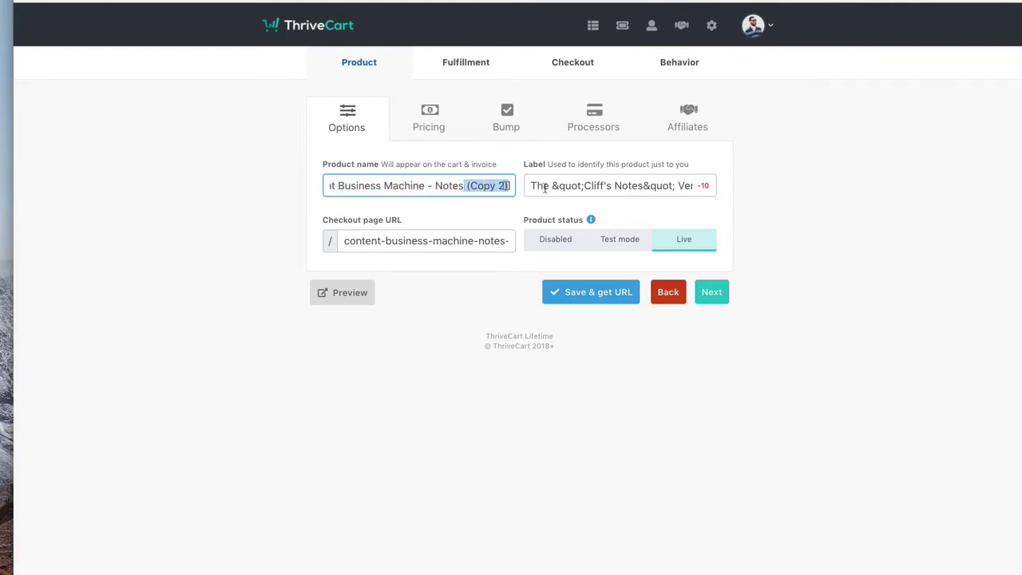
key(BackSpace)
Replace the product label with 'Split test' and save the product
click(592, 189)
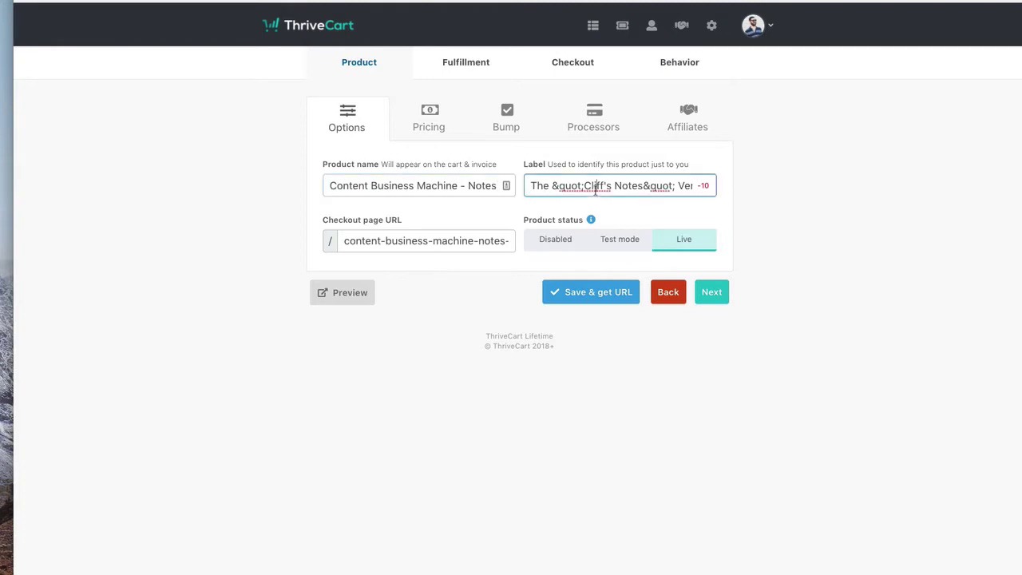
drag(531, 185, 762, 197)
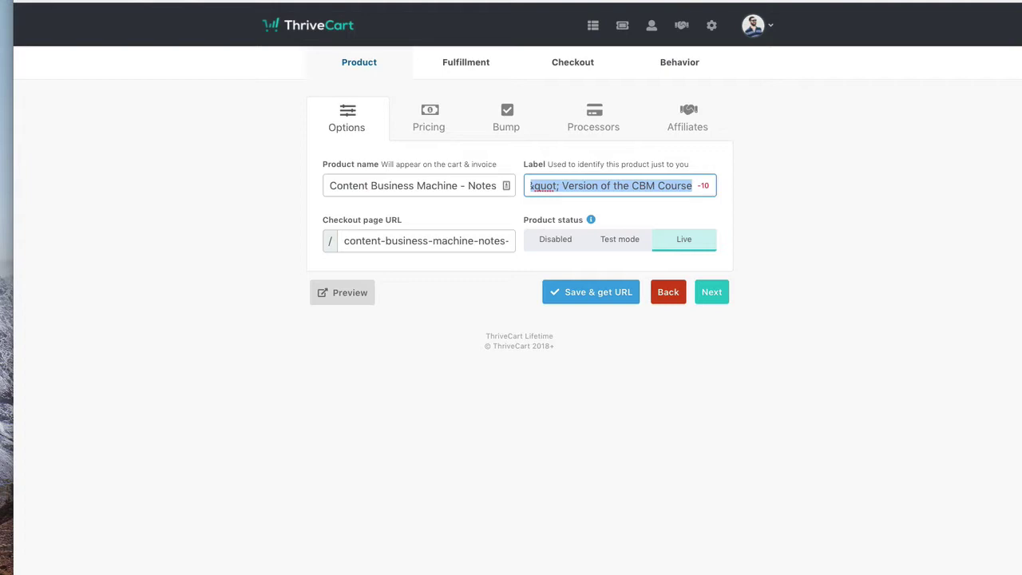
key(BackSpace)
text(Split)
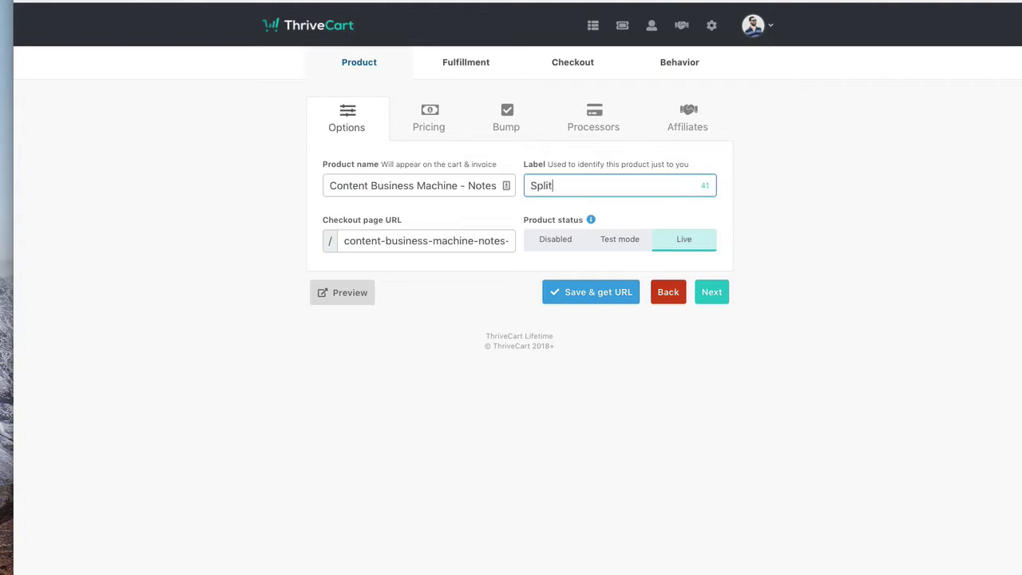
text( test)
click(592, 300)
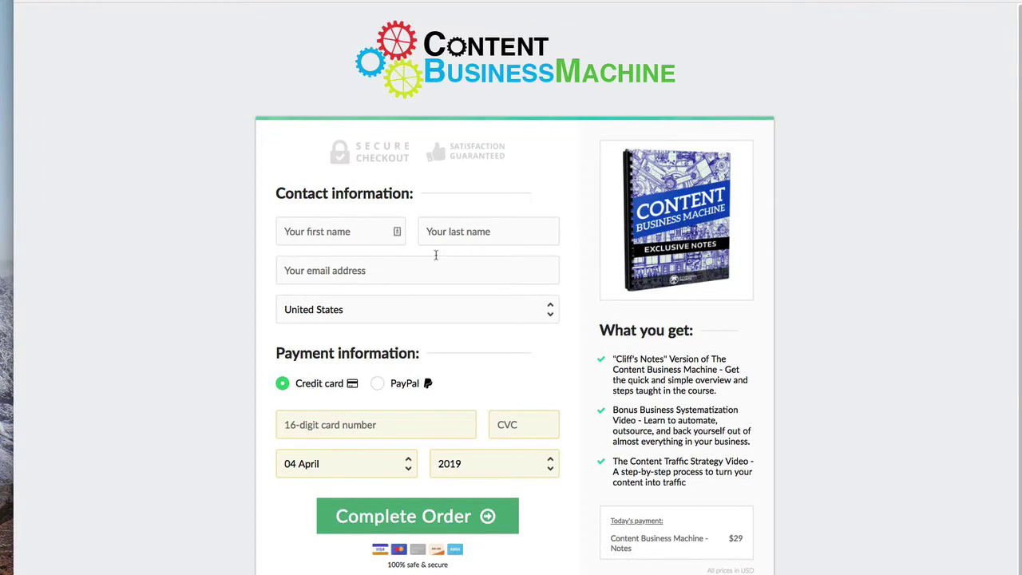
Scroll through the original product's checkout page, noting the Content Business Machine logo header
scroll(760, 280, down, 1)
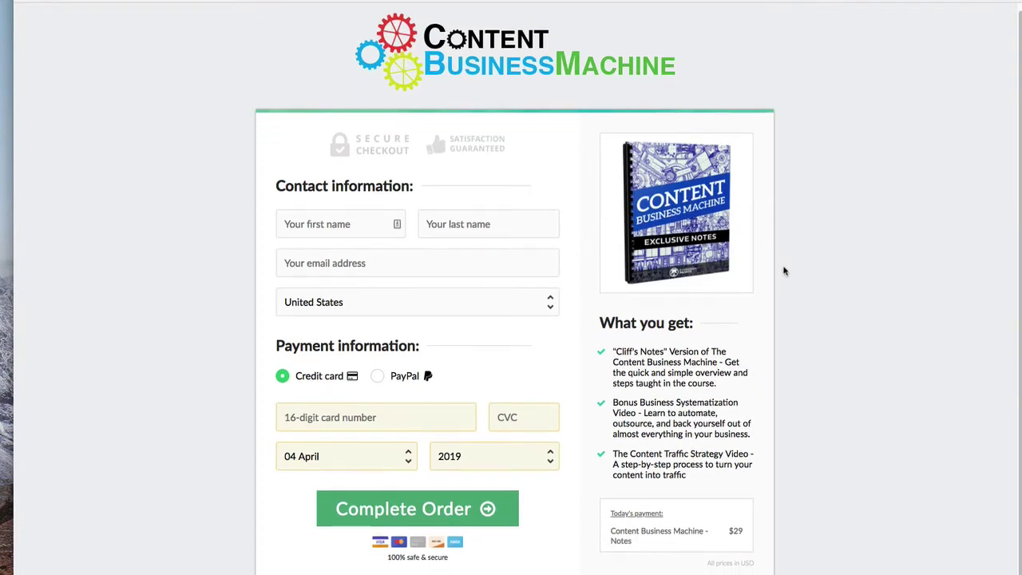
scroll(735, 249, down, 3)
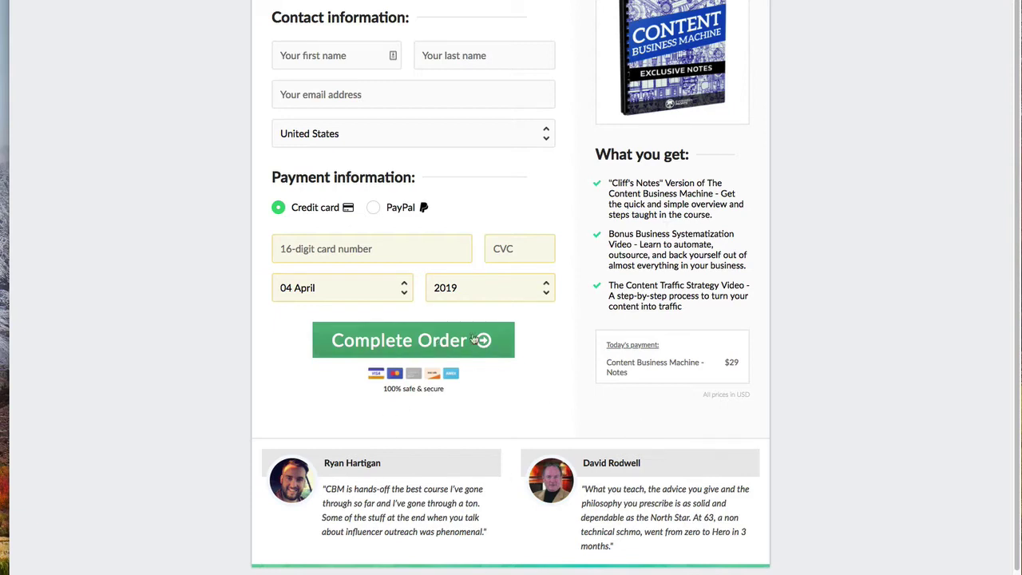
scroll(606, 303, up, 2)
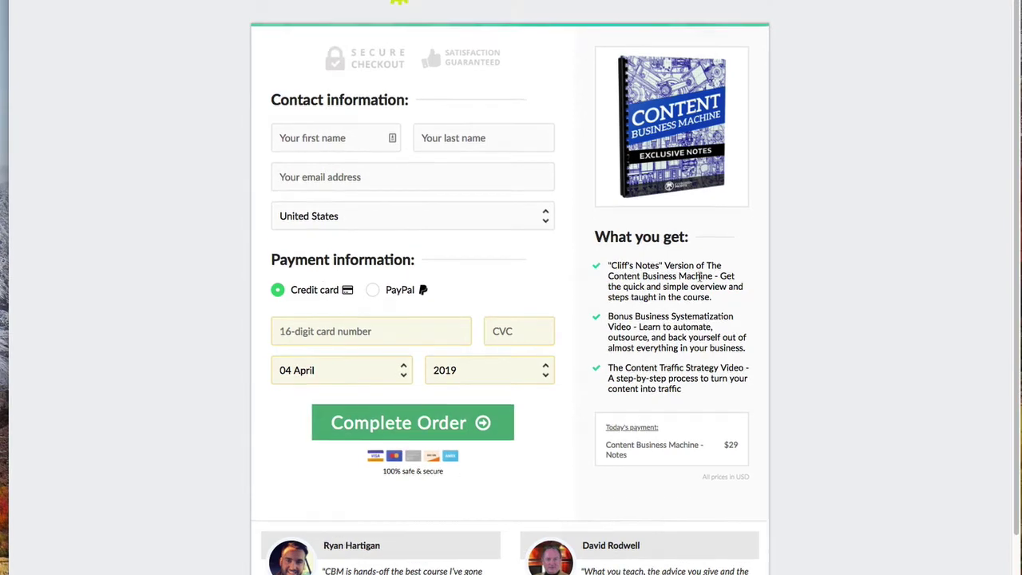
scroll(700, 277, up, 2)
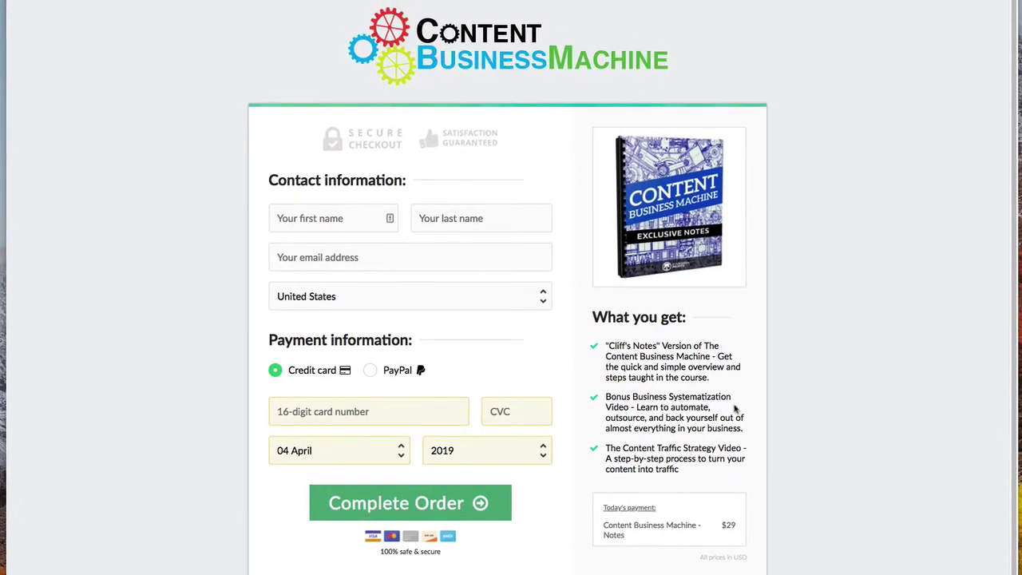
scroll(471, 364, down, 1)
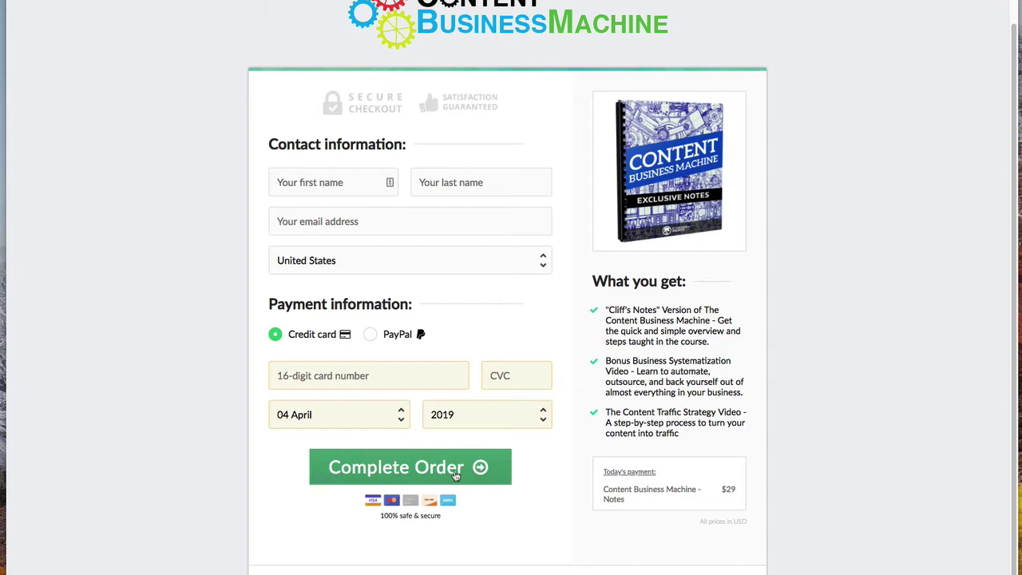
scroll(416, 522, down, 1)
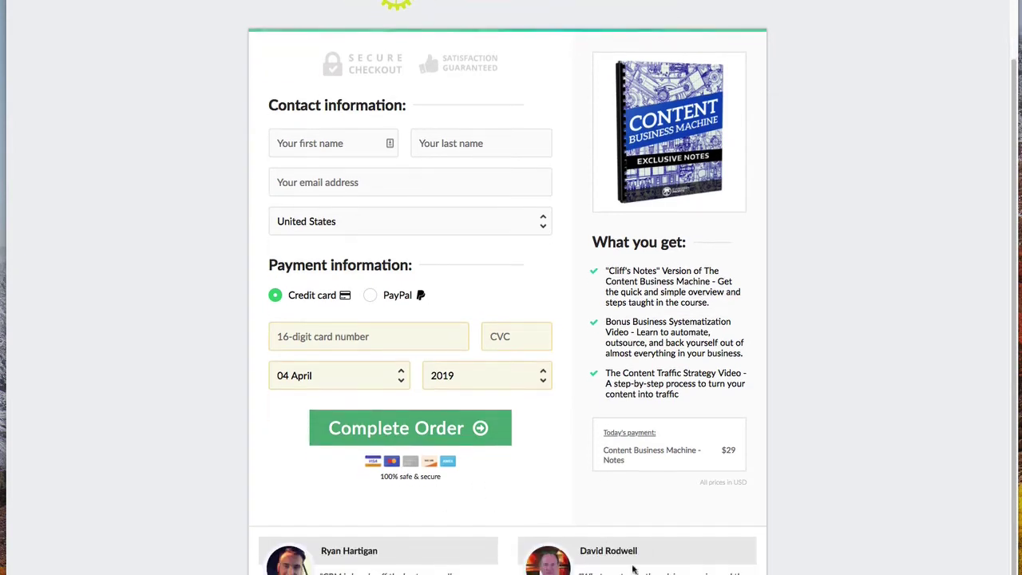
scroll(526, 178, up, 2)
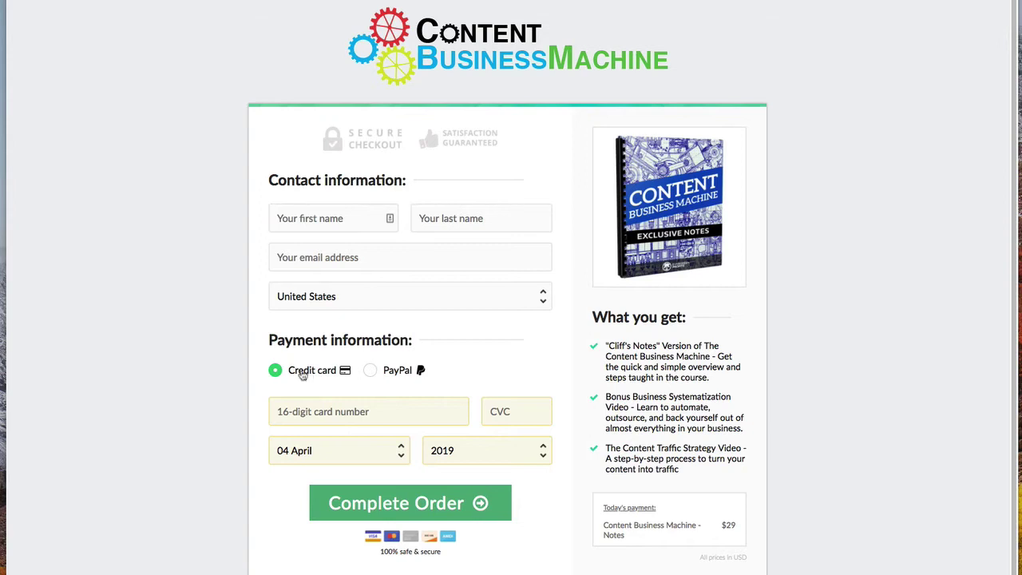
scroll(341, 431, down, 1)
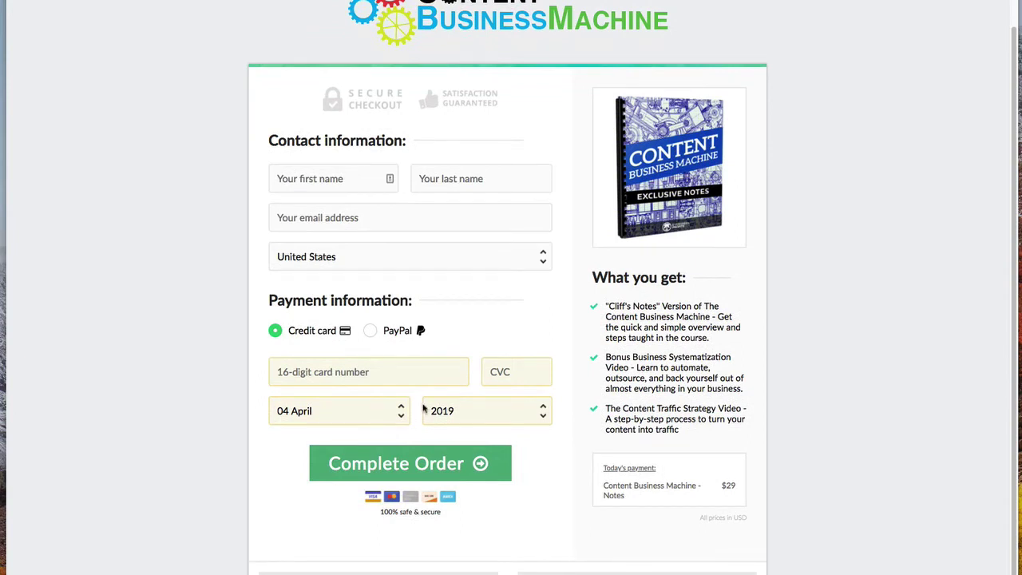
scroll(423, 407, up, 1)
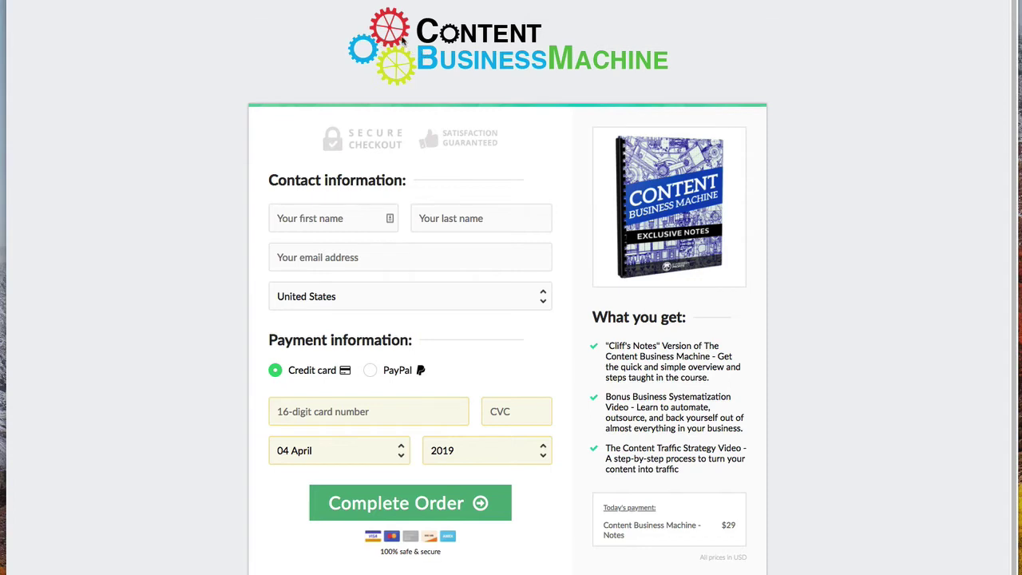
drag(416, 47, 427, 71)
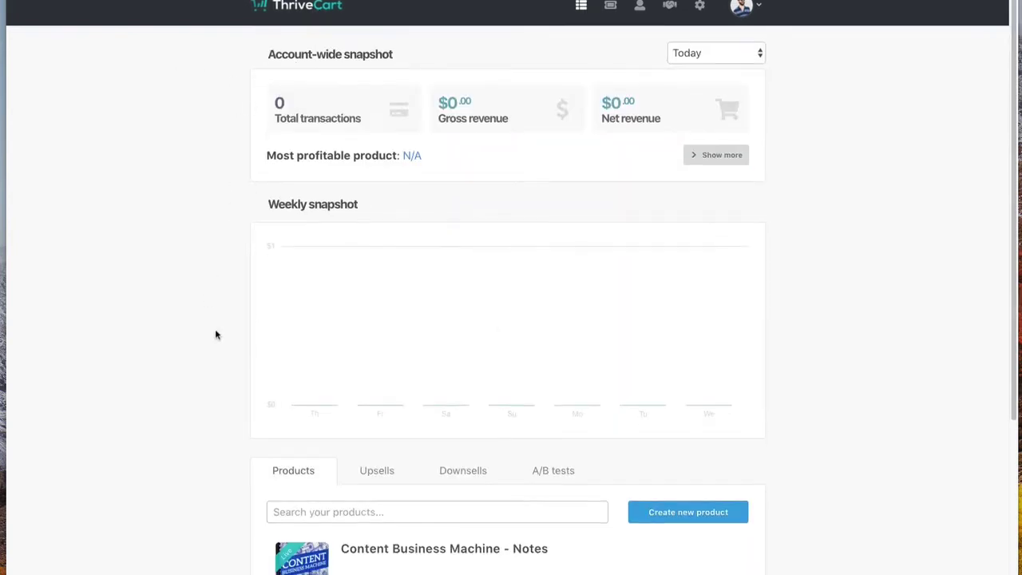
Delete the logo from the clone's checkout cart header and save the product
scroll(214, 327, down, 4)
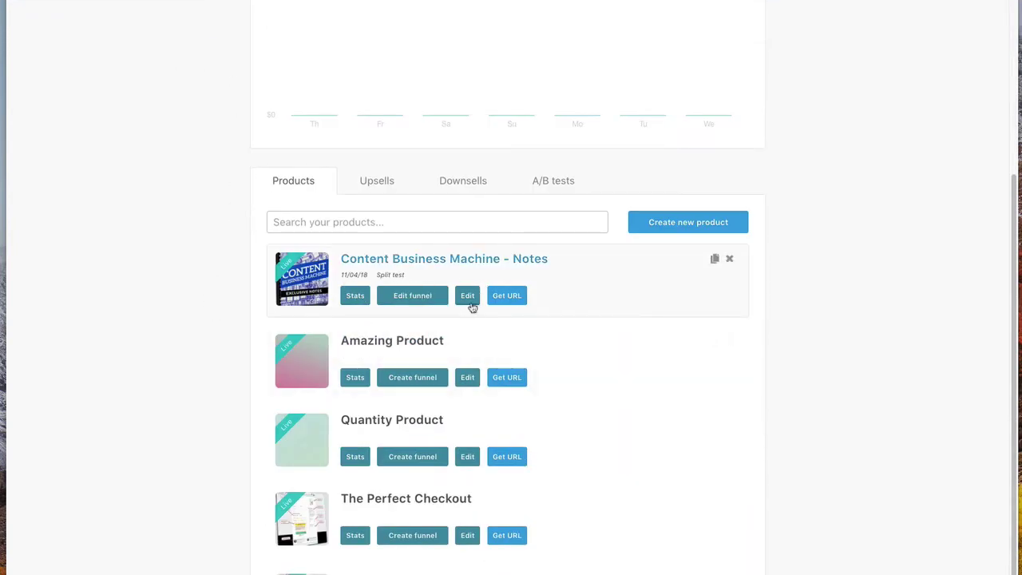
click(468, 296)
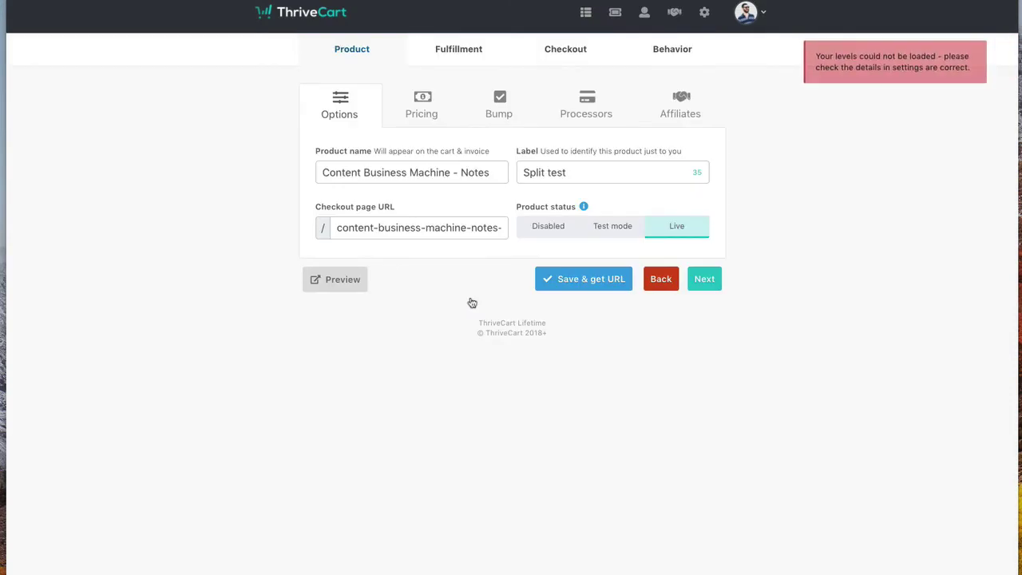
click(567, 54)
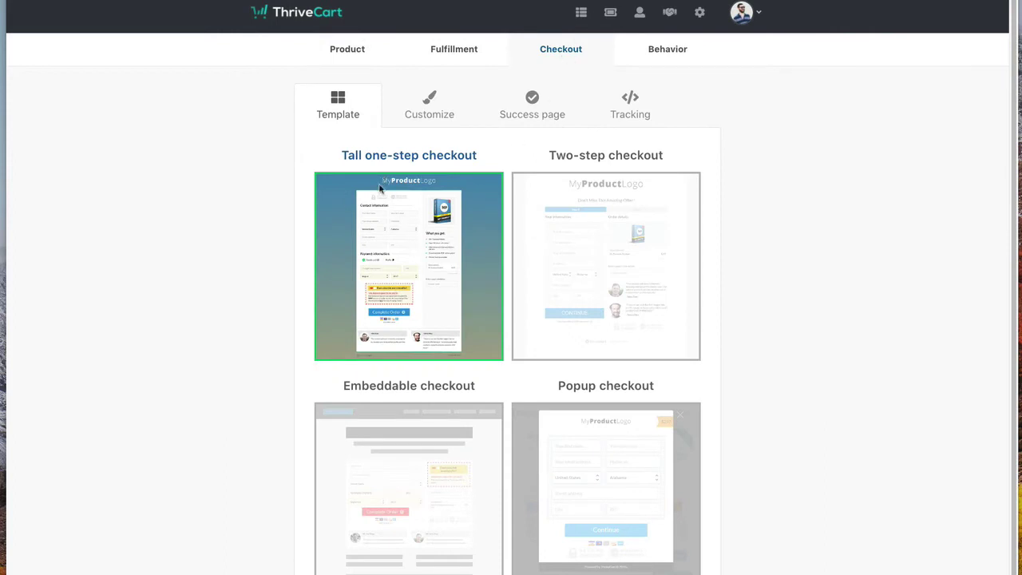
click(423, 114)
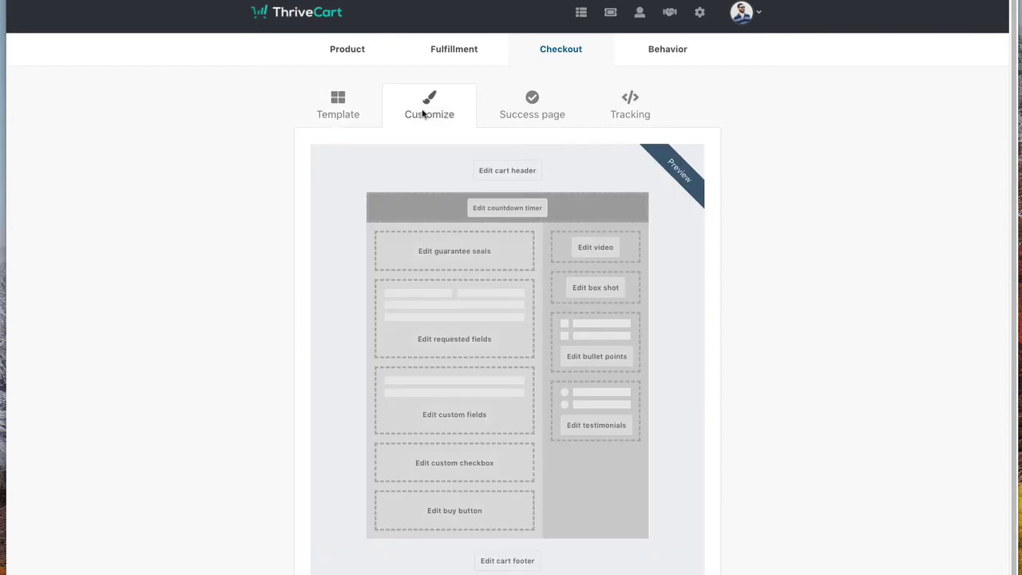
click(508, 172)
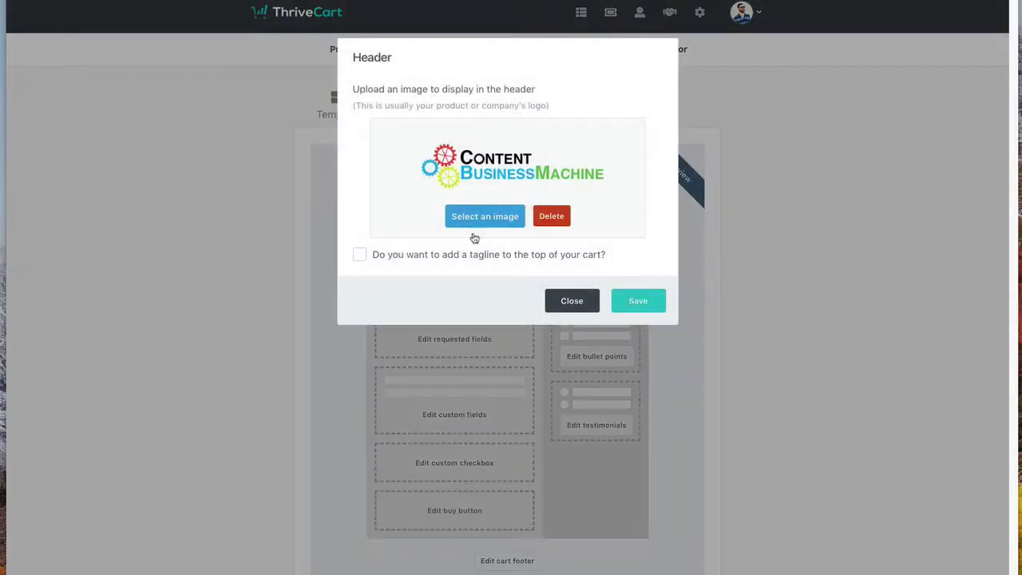
click(550, 217)
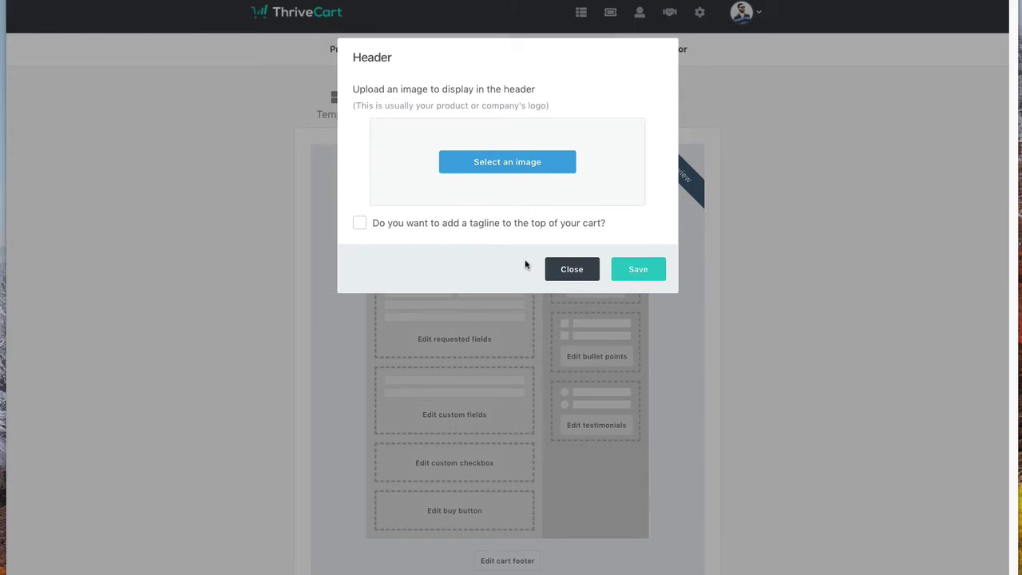
click(638, 269)
scroll(844, 502, down, 5)
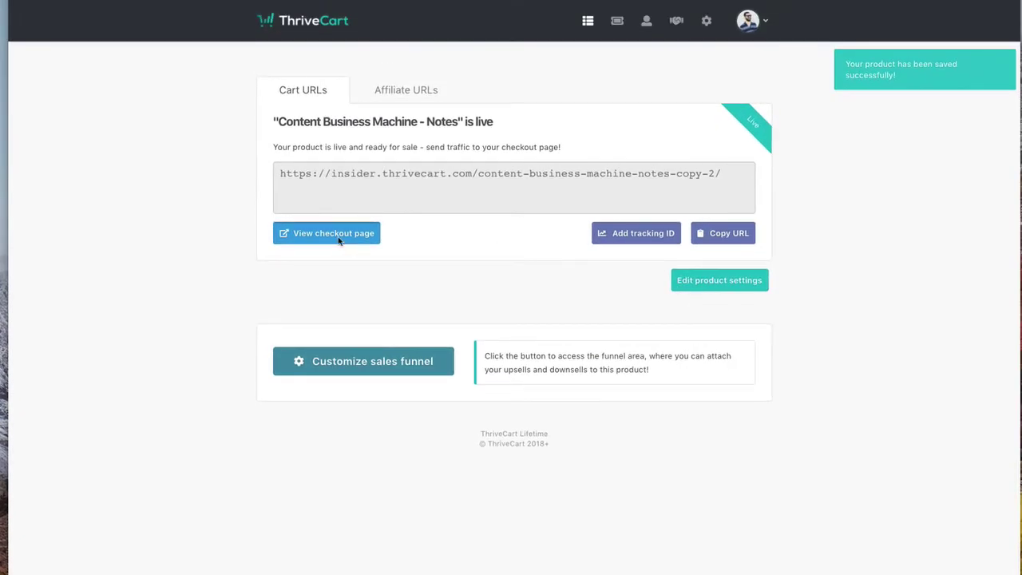
Preview the clone's checkout to confirm the product name now replaces the logo, then close it
click(333, 233)
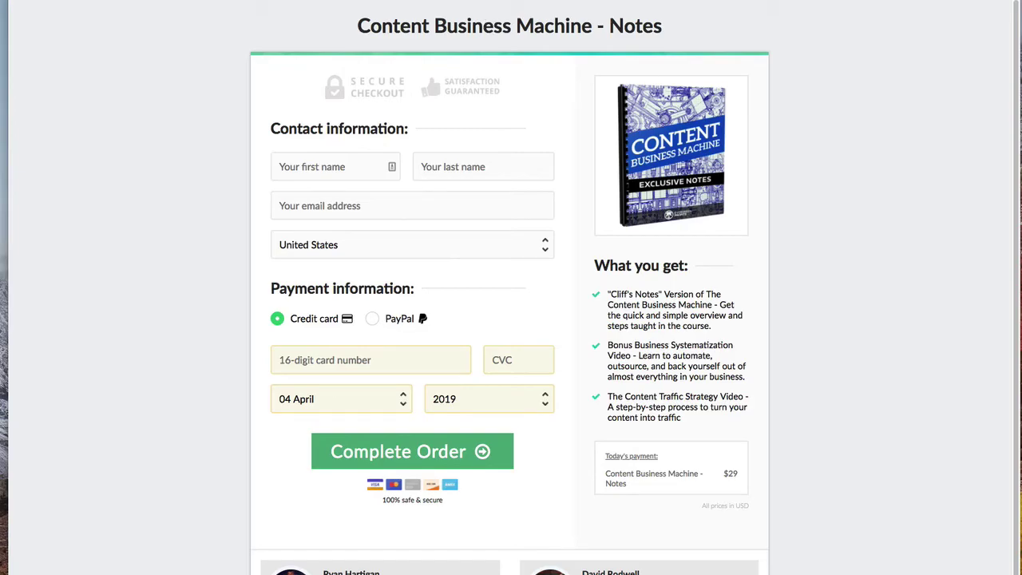
key(super+w)
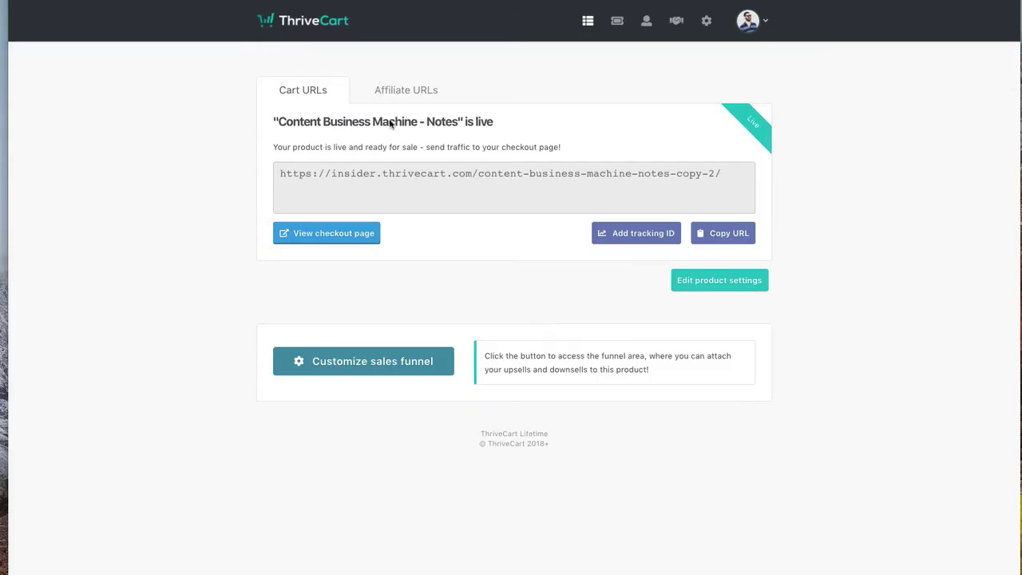
Go back to the dashboard and show the A/B tests list, empty except for an example
click(322, 28)
scroll(244, 554, down, 3)
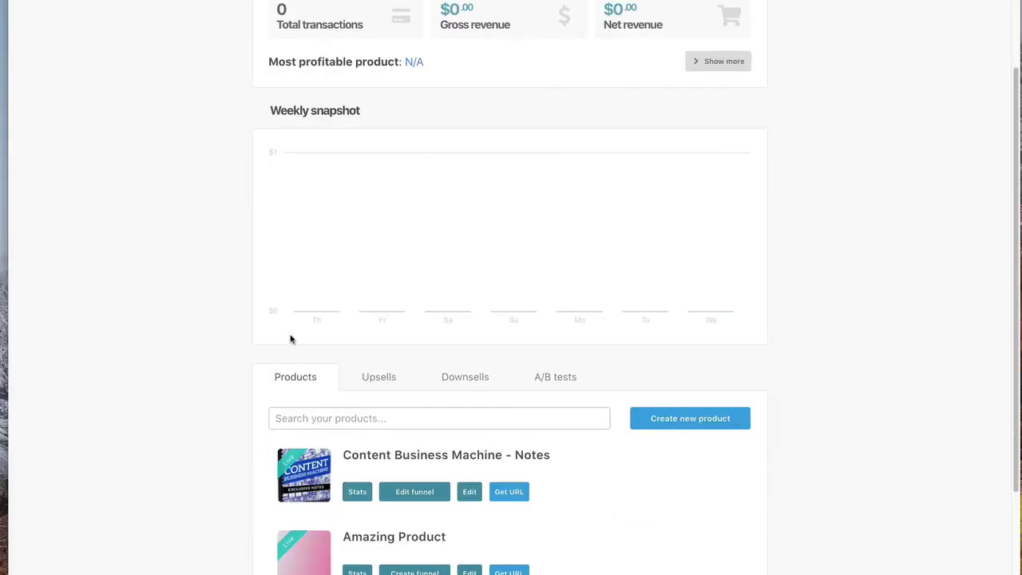
scroll(417, 358, down, 3)
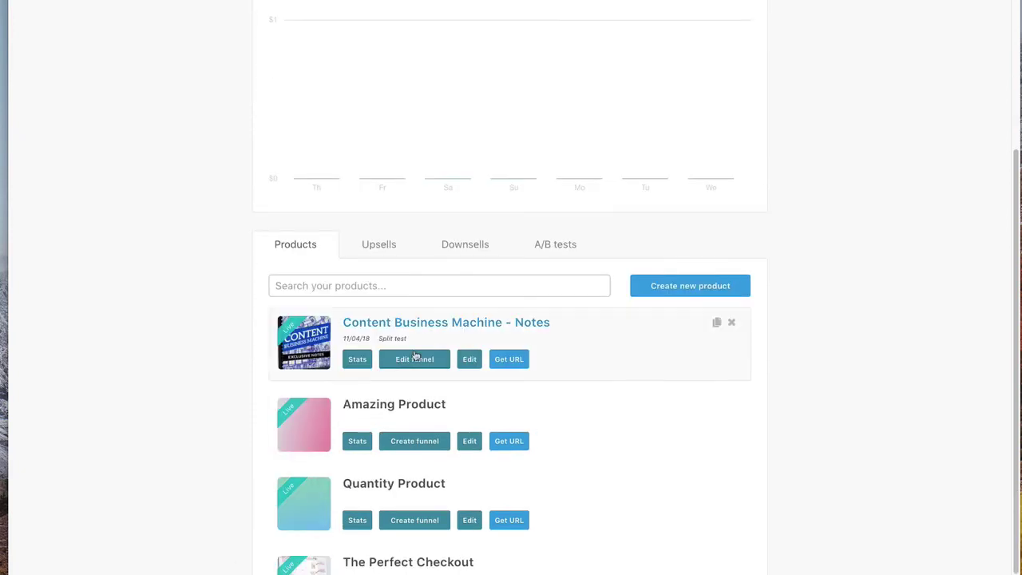
click(551, 246)
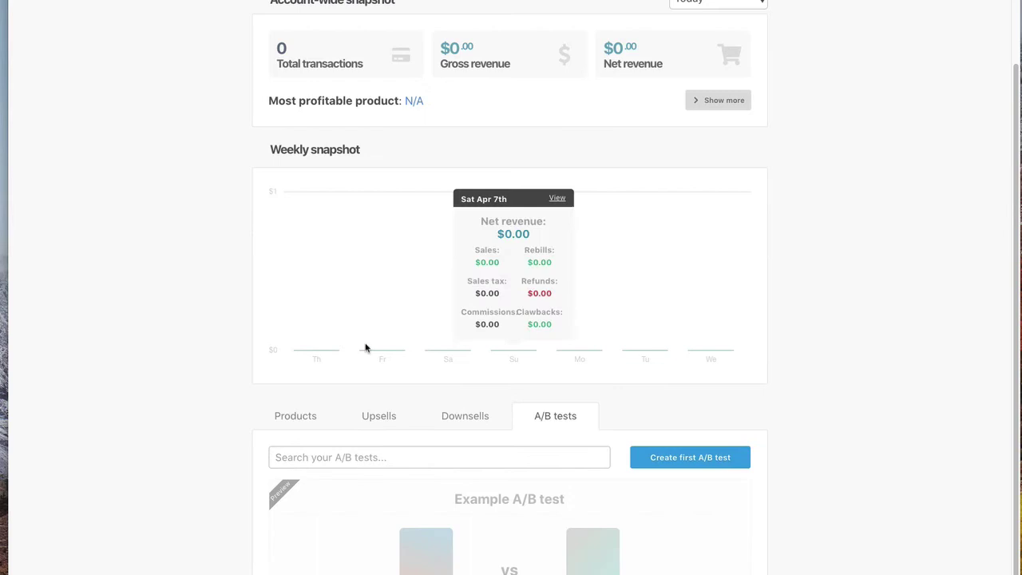
scroll(452, 413, down, 3)
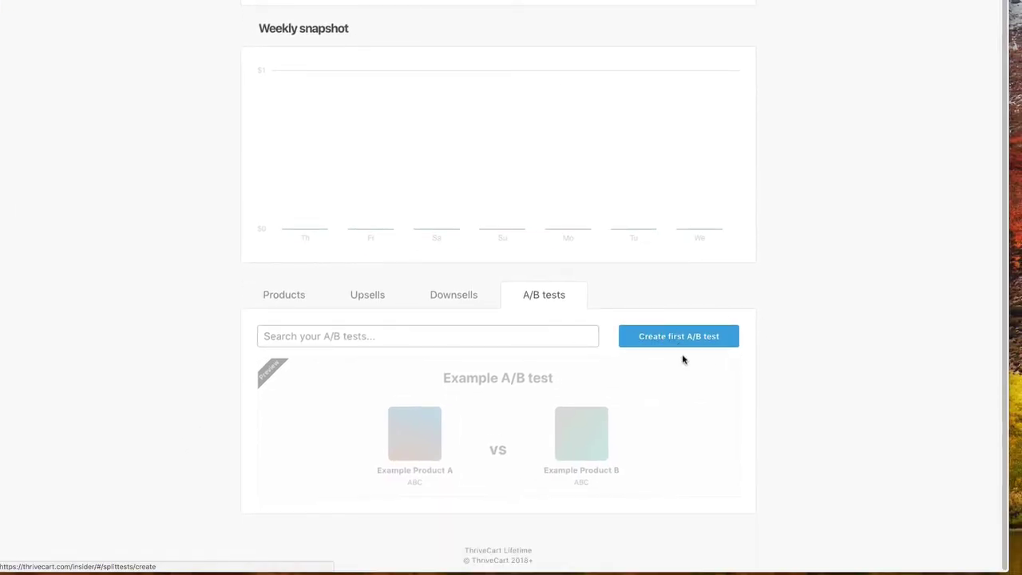
Start a new A/B test pairing the original Content Business Machine - Notes with its Split test clone
click(682, 340)
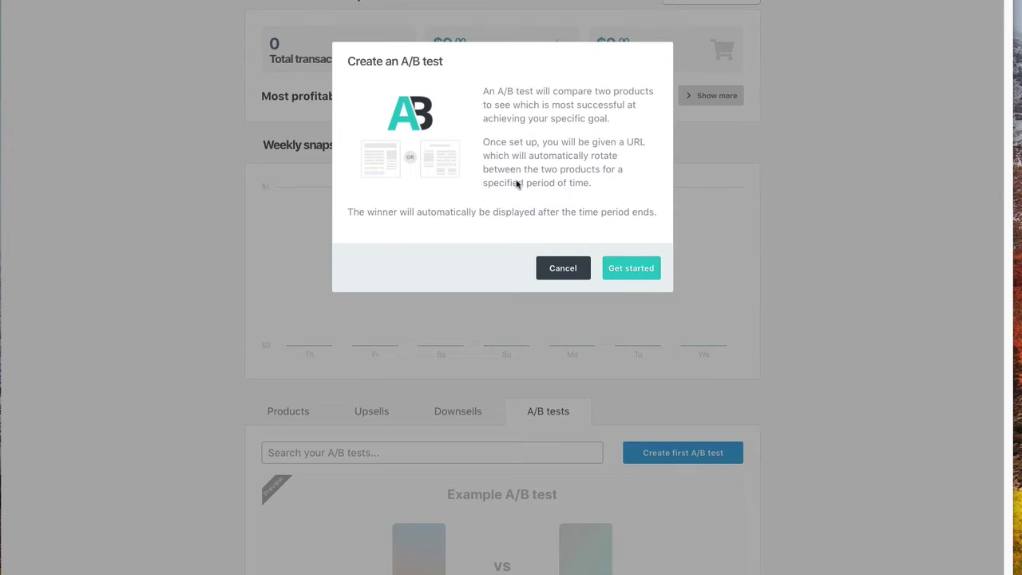
click(631, 269)
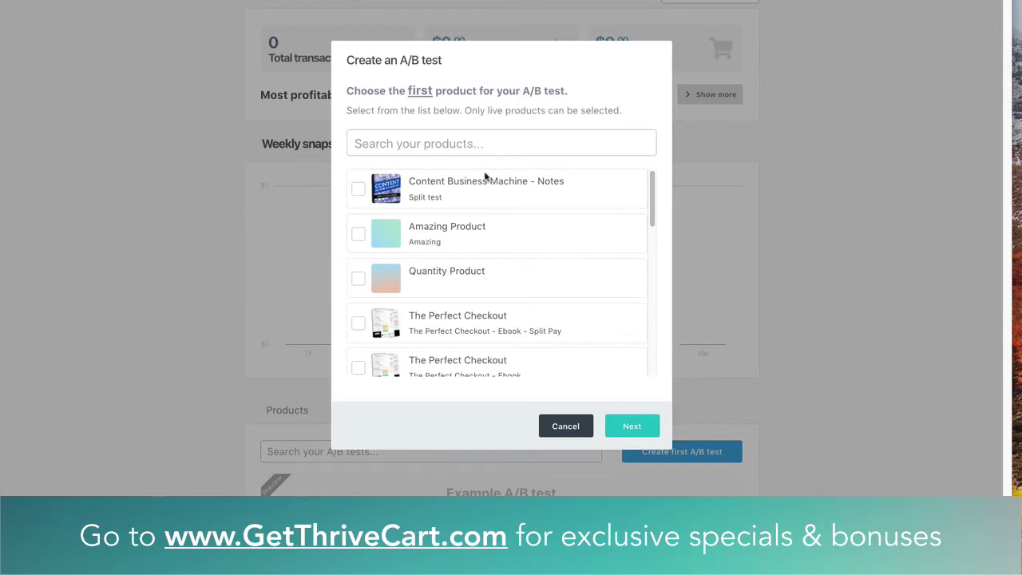
scroll(435, 346, down, 3)
scroll(436, 347, down, 3)
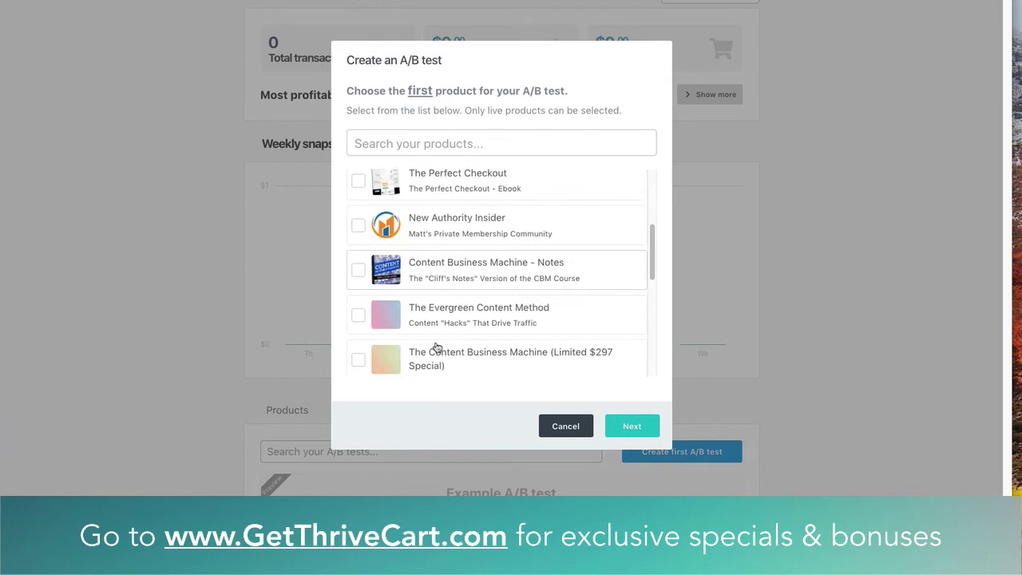
click(359, 273)
click(630, 427)
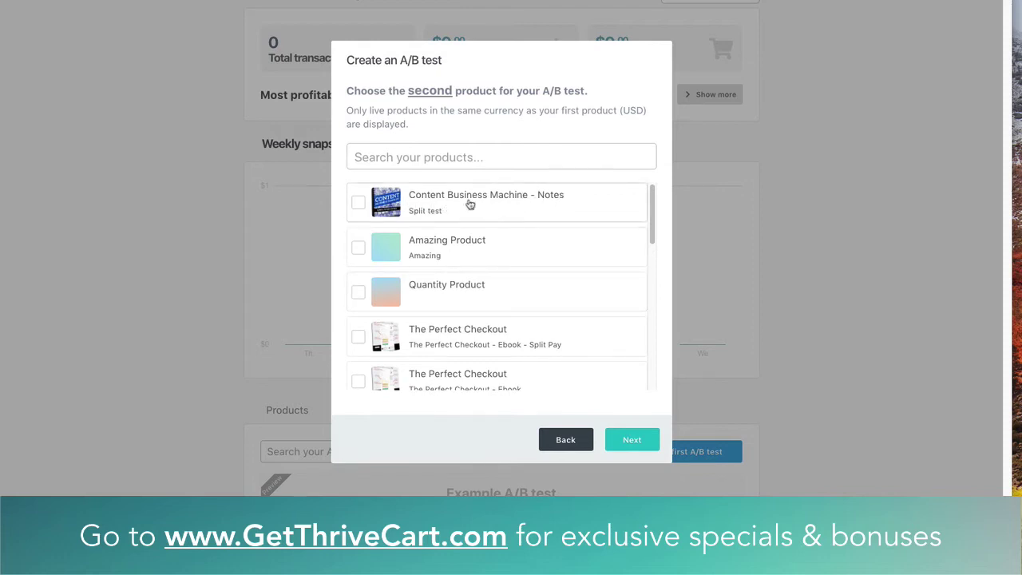
click(359, 203)
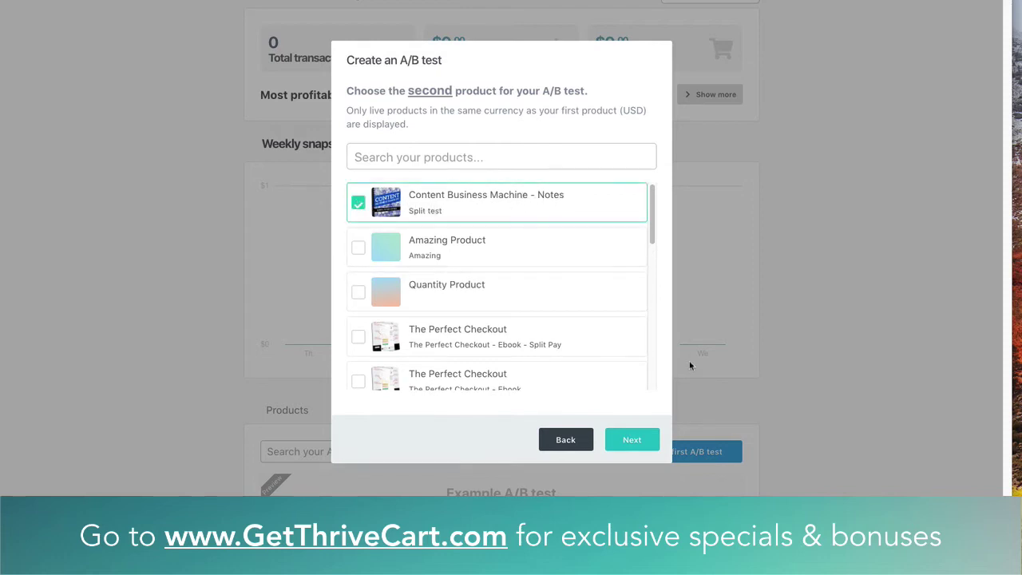
click(632, 439)
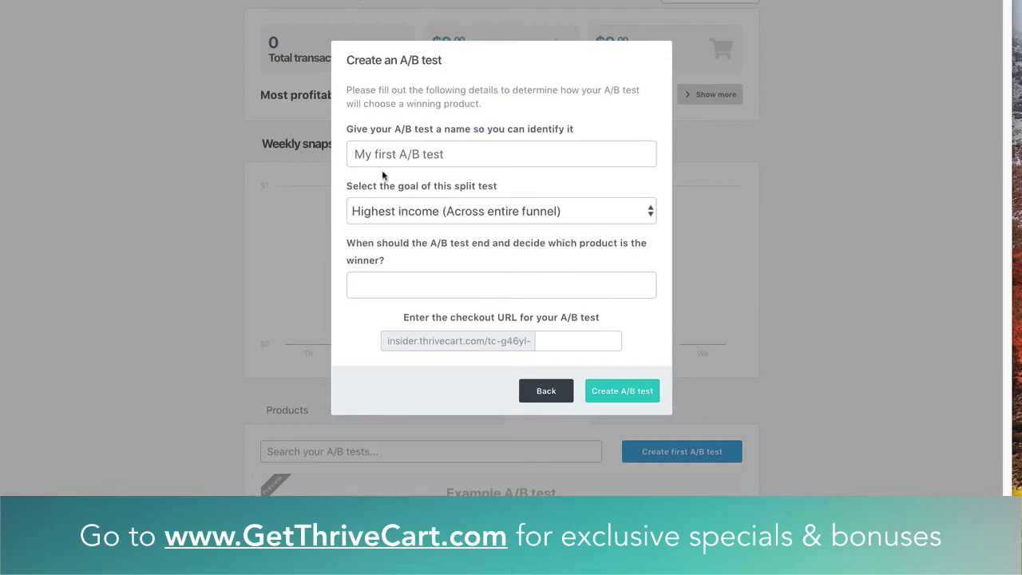
Enter 'Split Test' as the A/B test name and bring up the goal choices
click(404, 152)
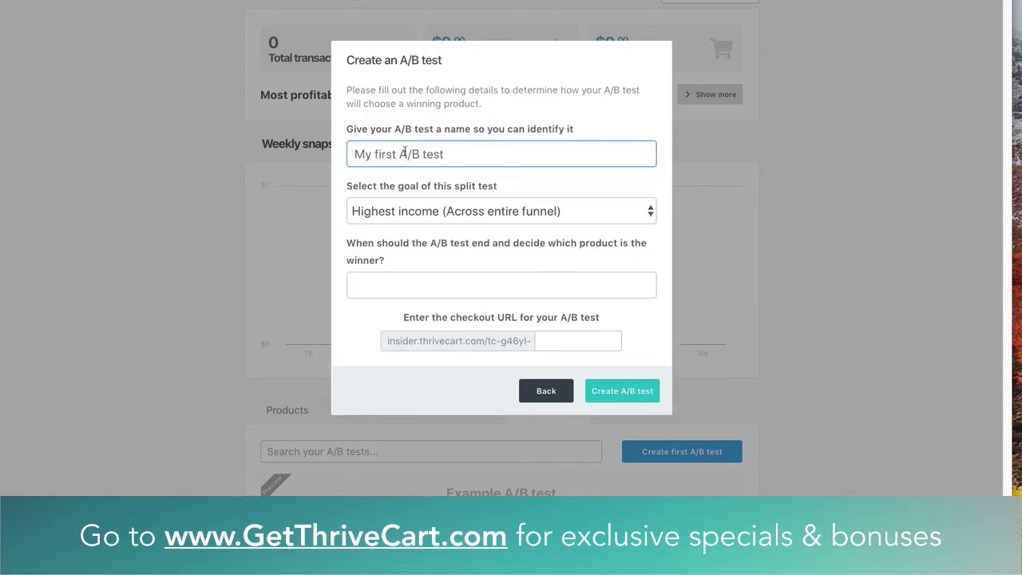
text(Spli)
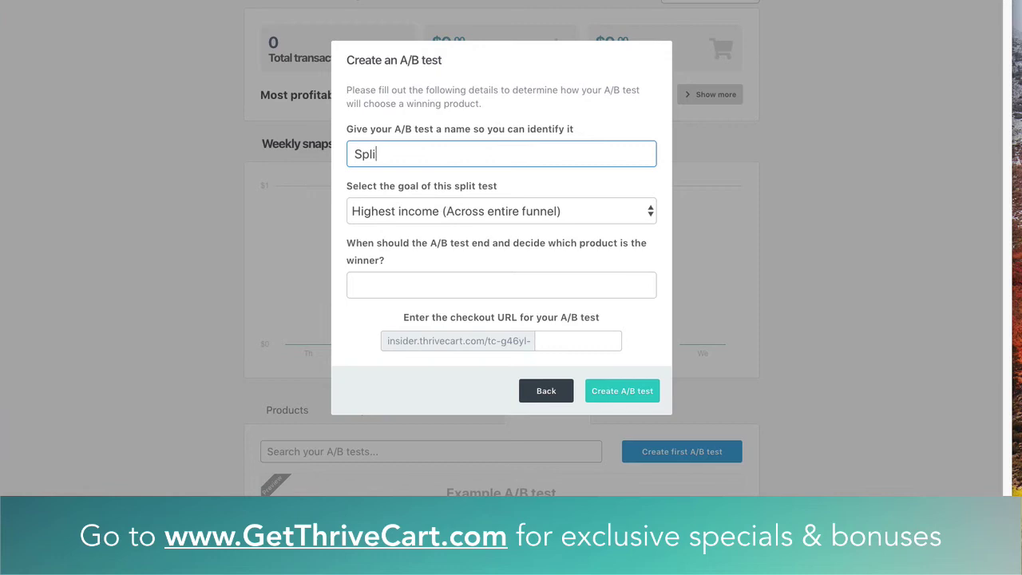
text(t Test)
click(365, 213)
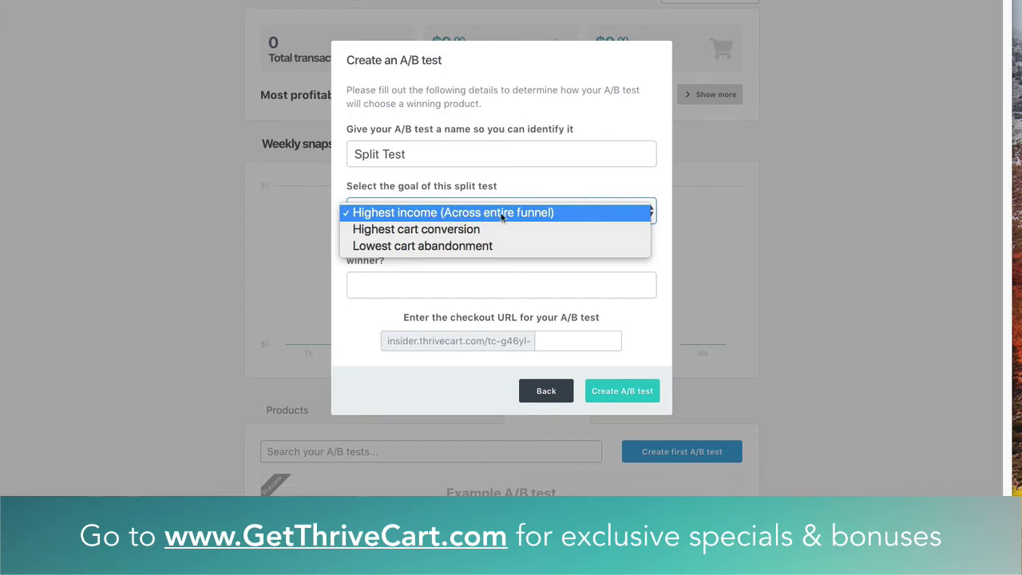
Set the goal to Highest cart conversion and the end date to April 25th, 2018
click(419, 229)
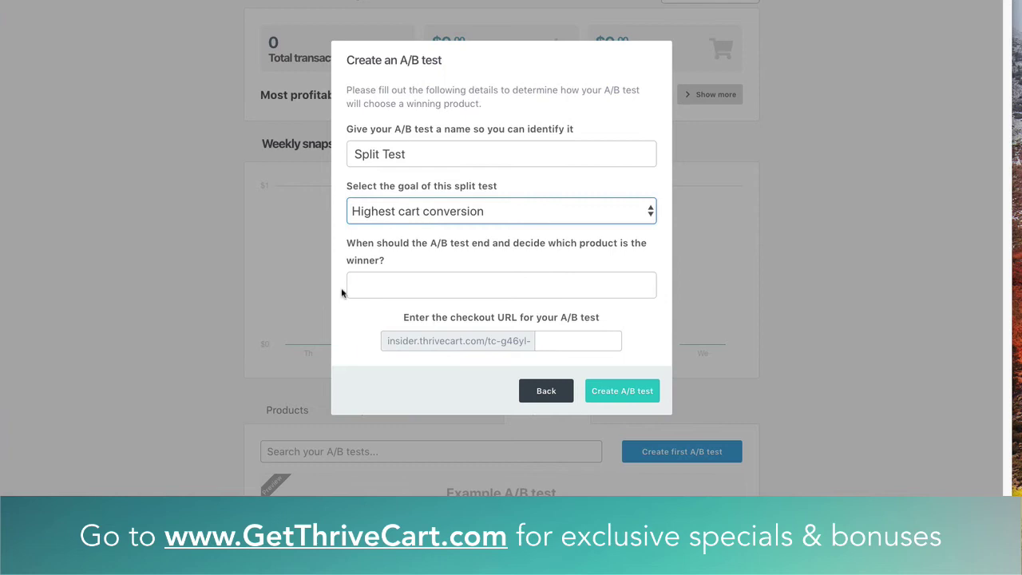
click(381, 287)
click(527, 257)
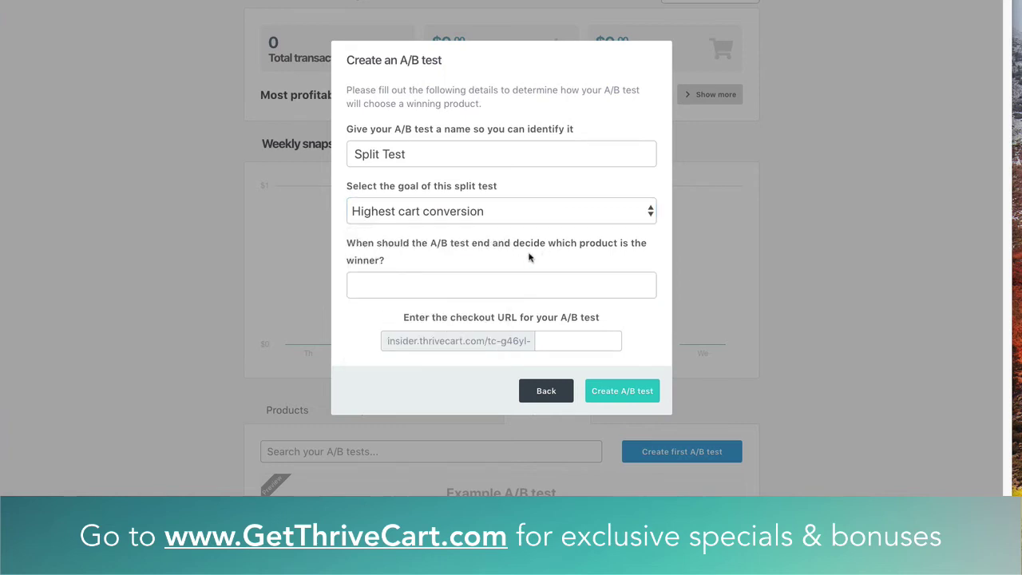
click(382, 290)
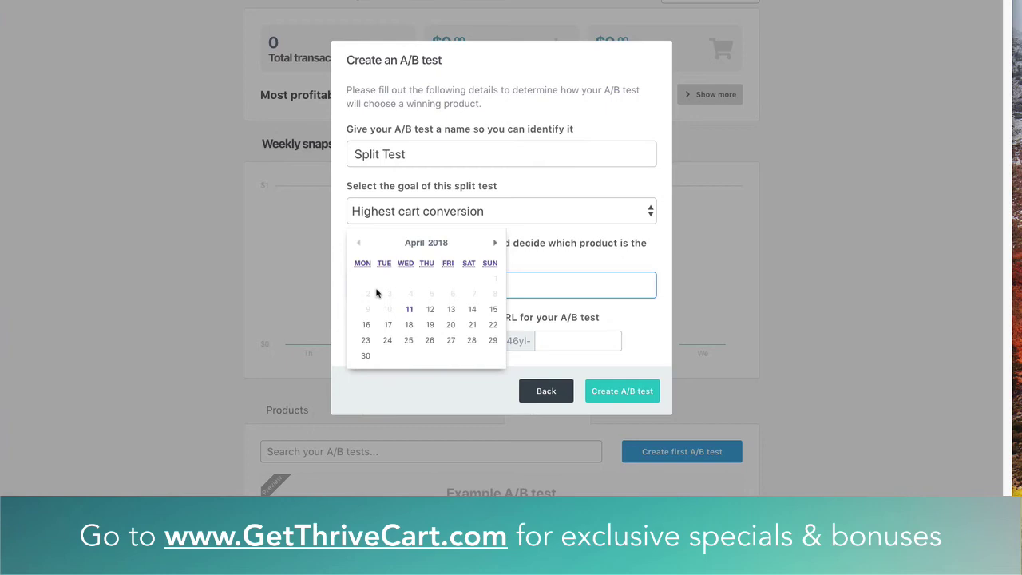
click(411, 344)
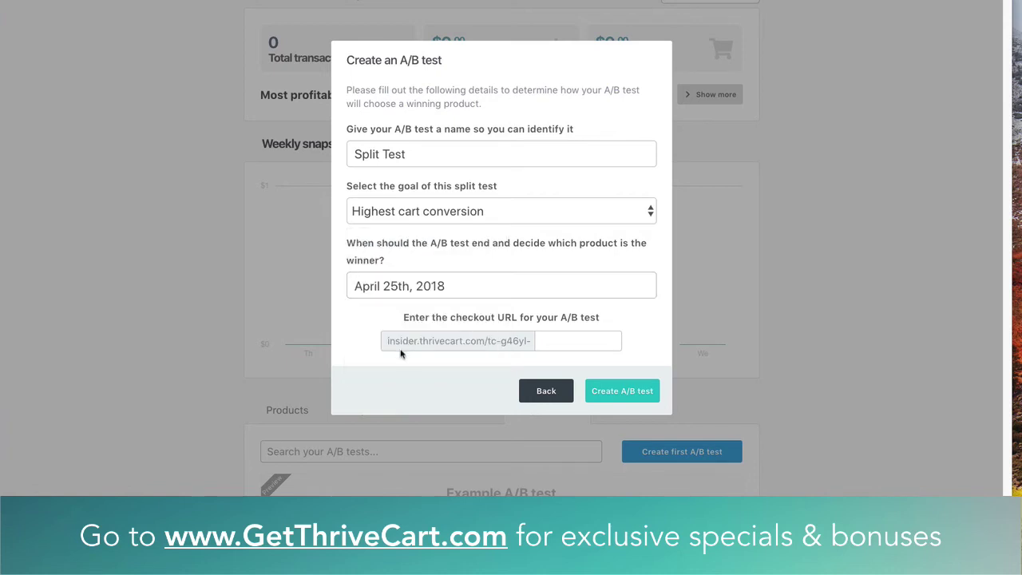
Enter 'split-test' as the checkout URL ending
click(556, 339)
text(slit)
key(BackSpace)
key(BackSpace)
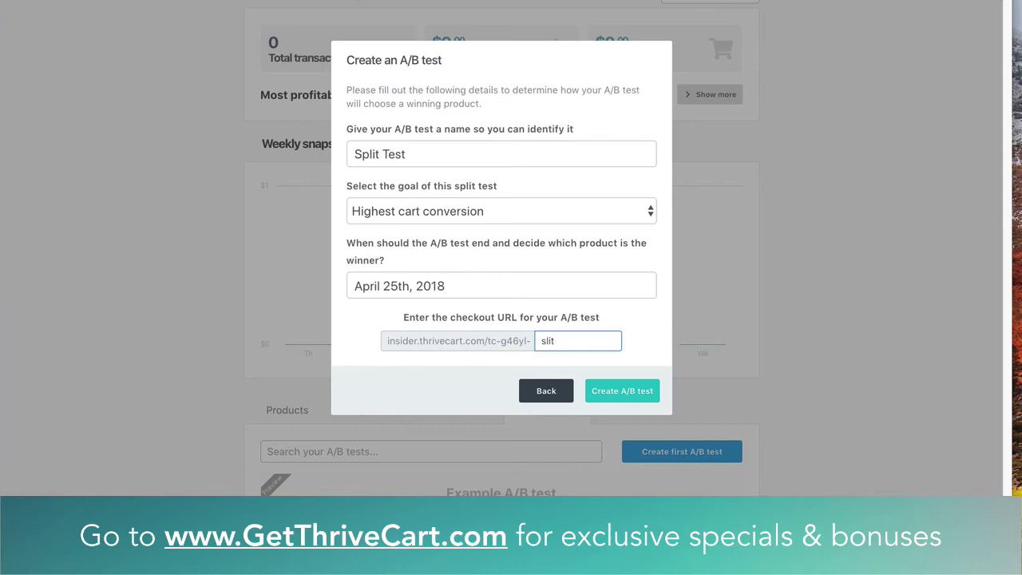
key(BackSpace)
text(plit-test)
Create the A/B test, copy its split-test URL and load it in an incognito window
click(632, 391)
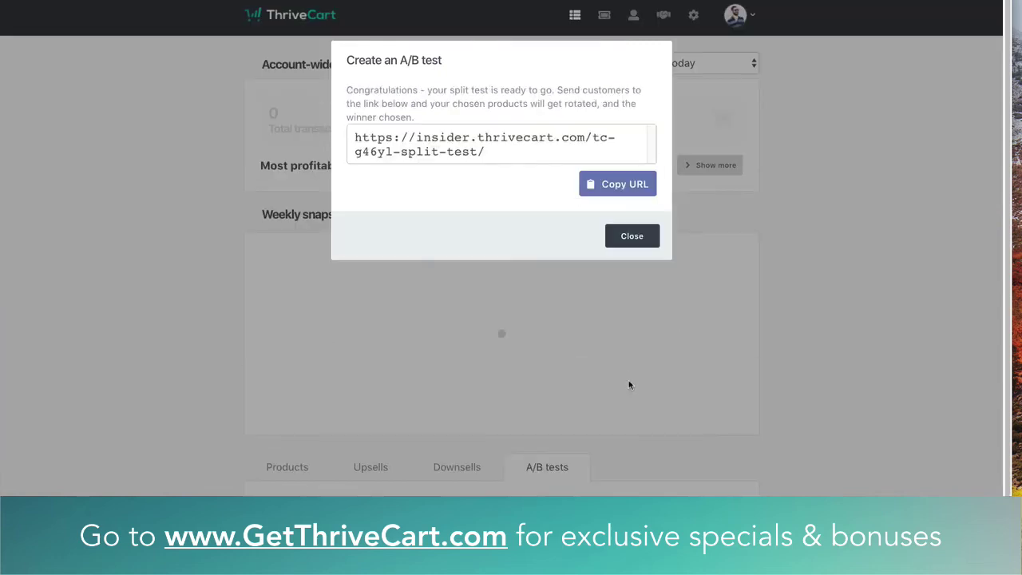
click(615, 190)
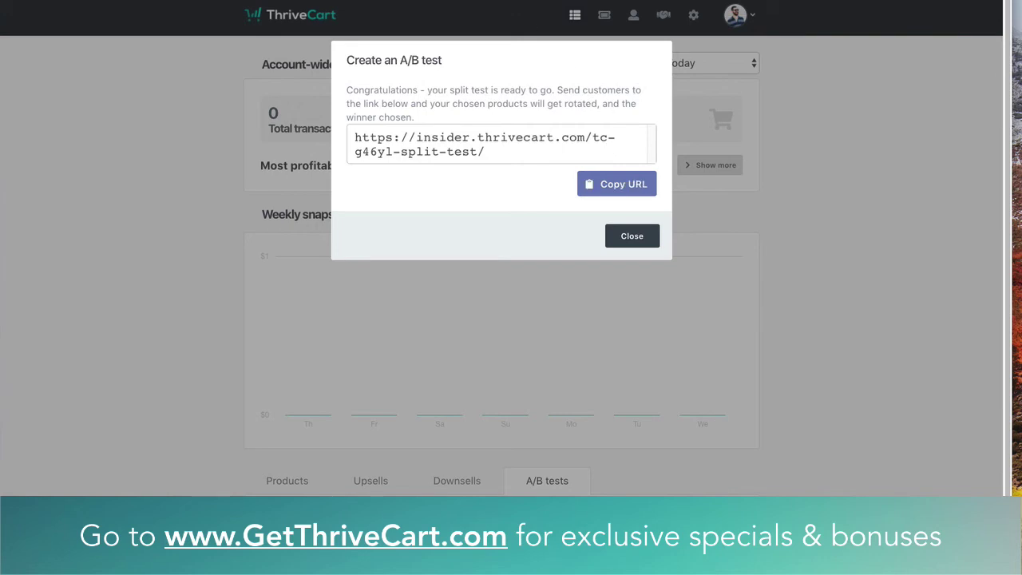
key(super+shift+n)
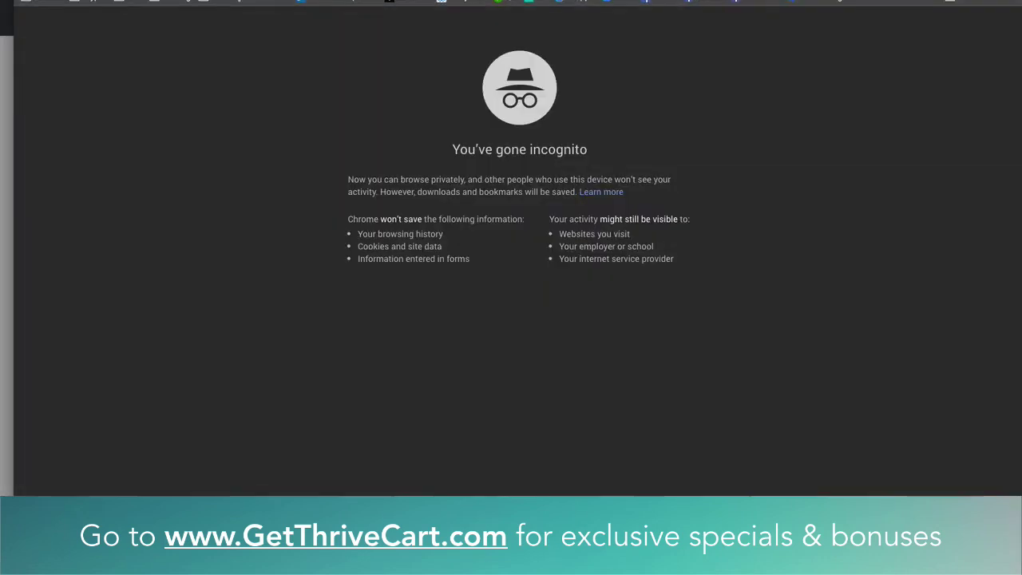
key(super+v)
key(Return)
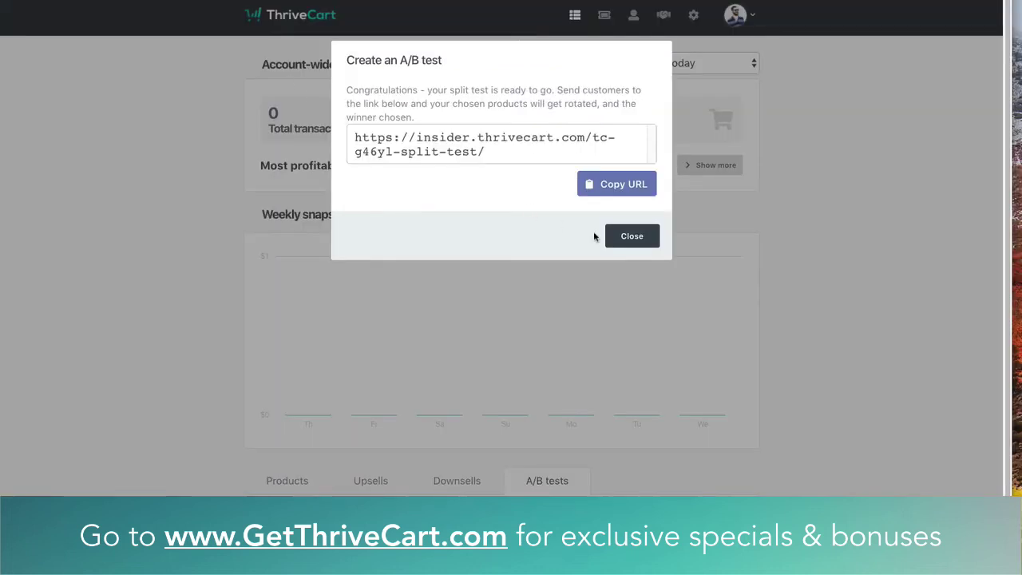
Dismiss the test-created confirmation and browse the products list
click(627, 237)
scroll(210, 424, down, 2)
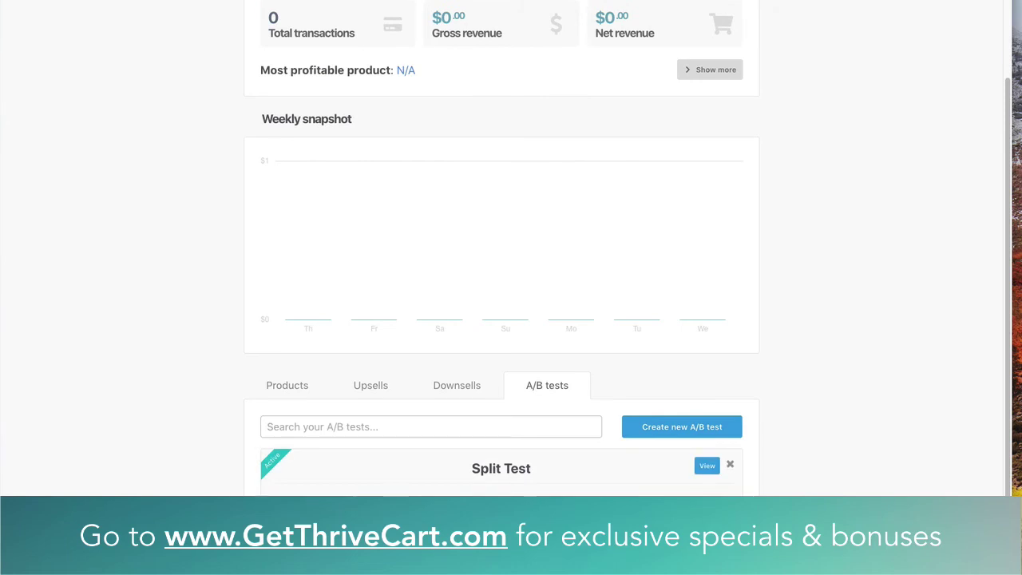
click(296, 386)
scroll(294, 231, up, 1)
scroll(294, 231, down, 3)
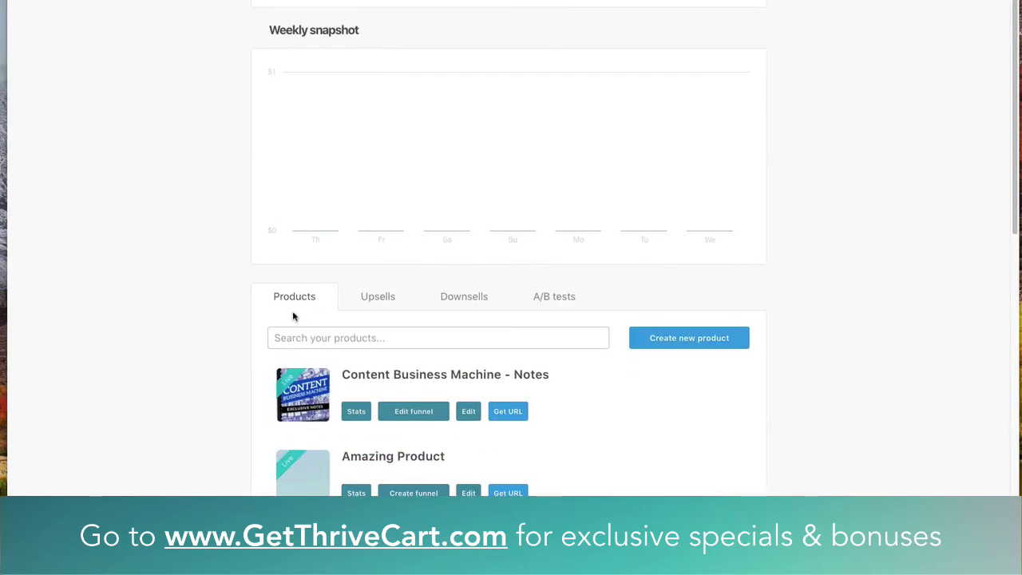
scroll(294, 314, down, 3)
Open the Split Test statistics from the A/B tests list and copy its split-test URL
click(556, 188)
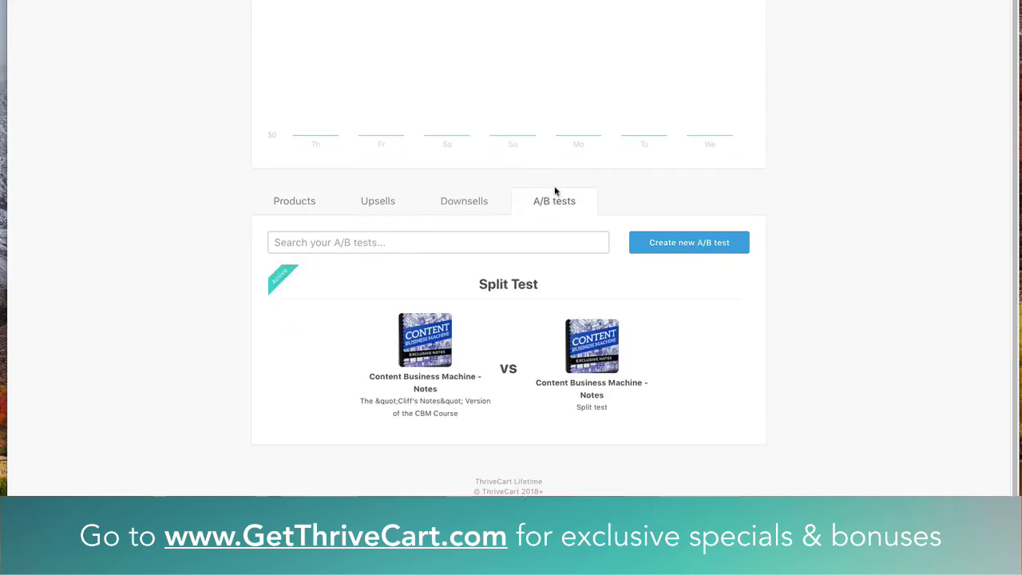
mouse_move(557, 358)
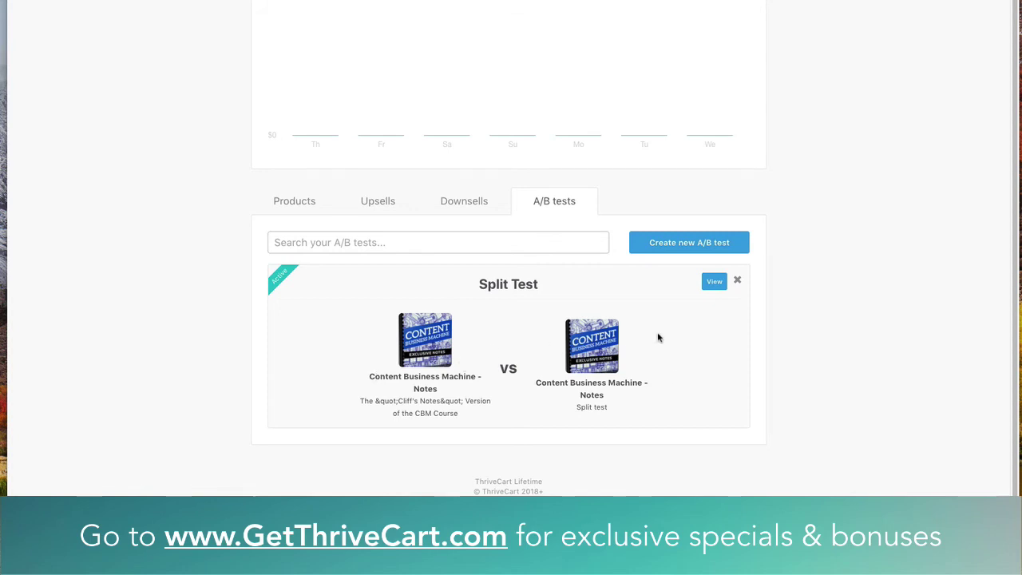
click(713, 283)
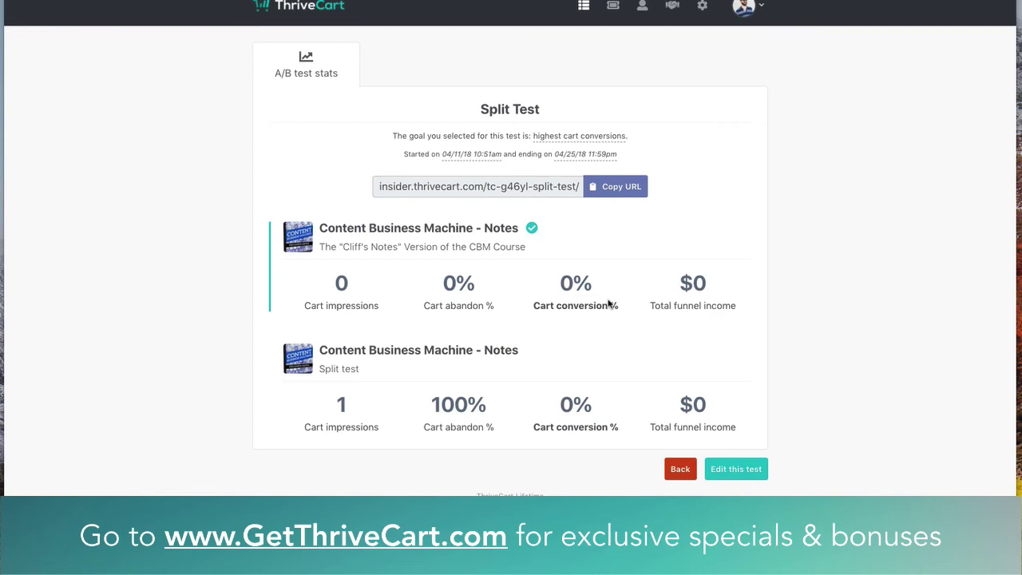
click(591, 191)
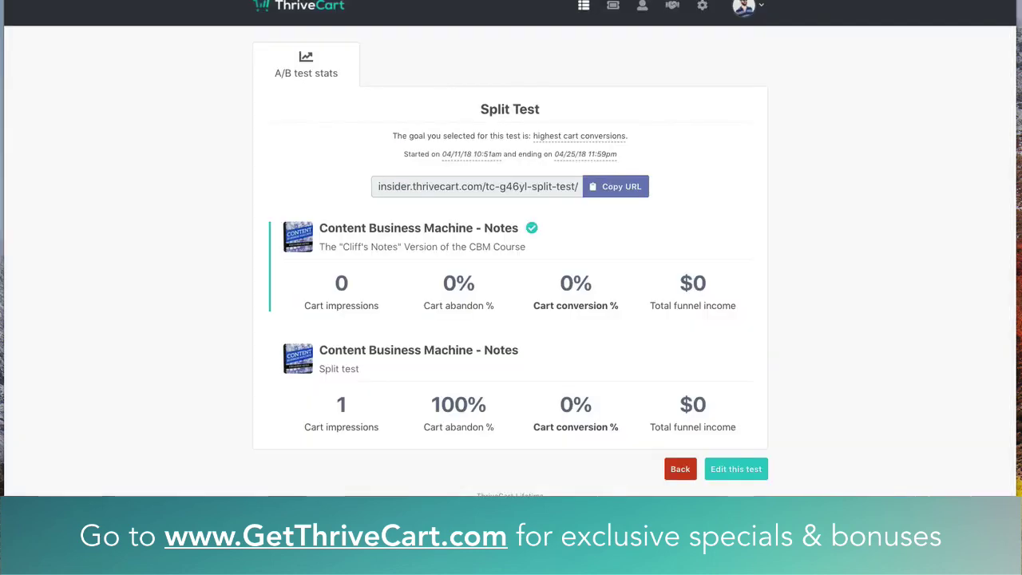
From the dashboard, open the split-test clone product's settings
click(327, 8)
scroll(296, 455, down, 3)
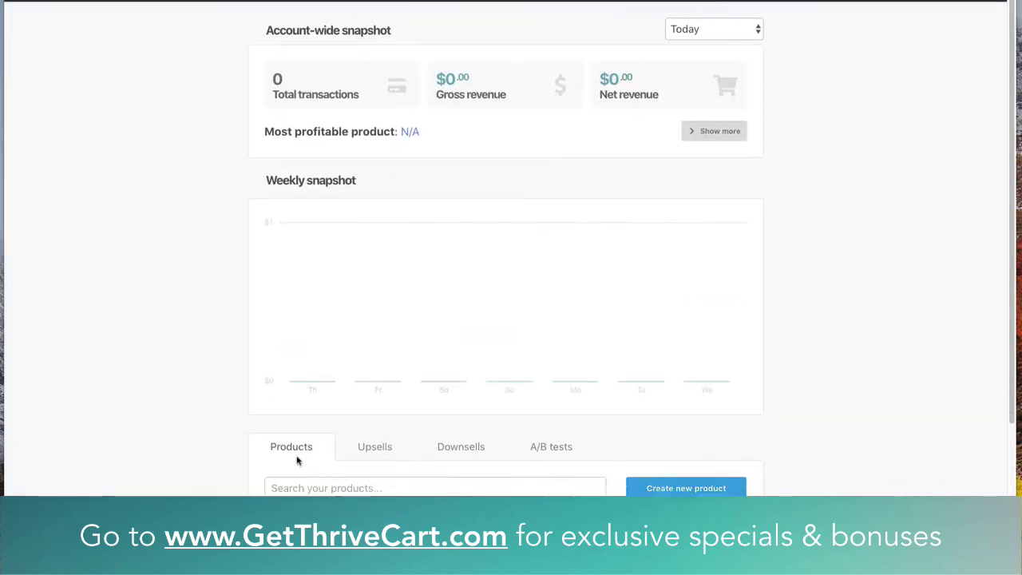
click(464, 435)
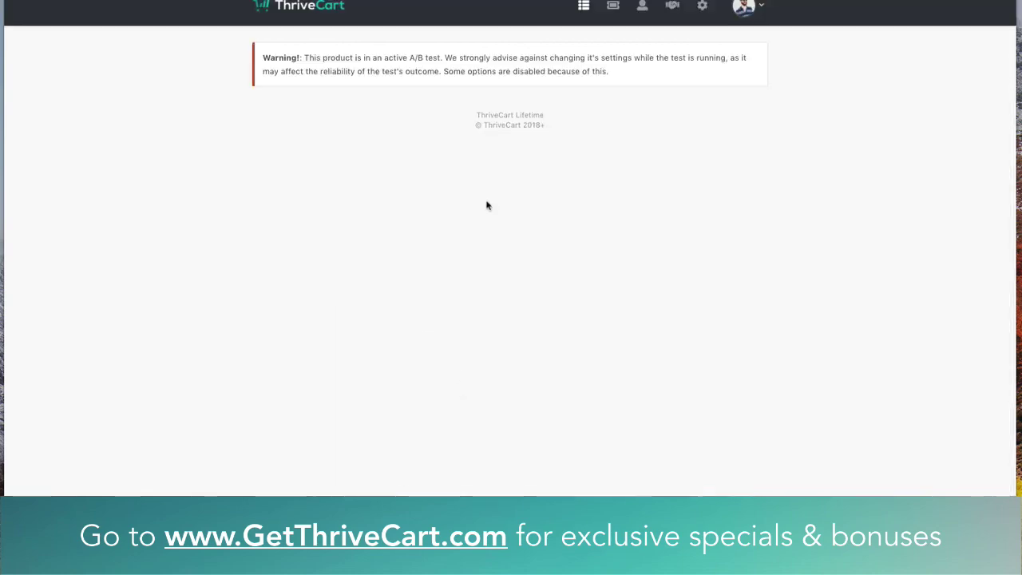
Back on the dashboard, open the original Content Business Machine - Notes product's settings
click(310, 7)
scroll(497, 401, down, 5)
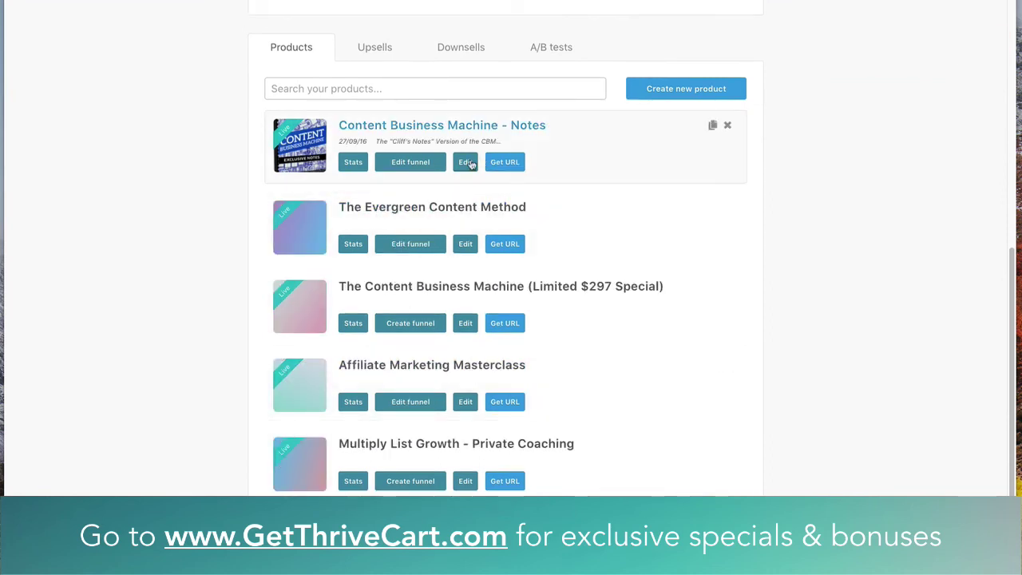
click(465, 164)
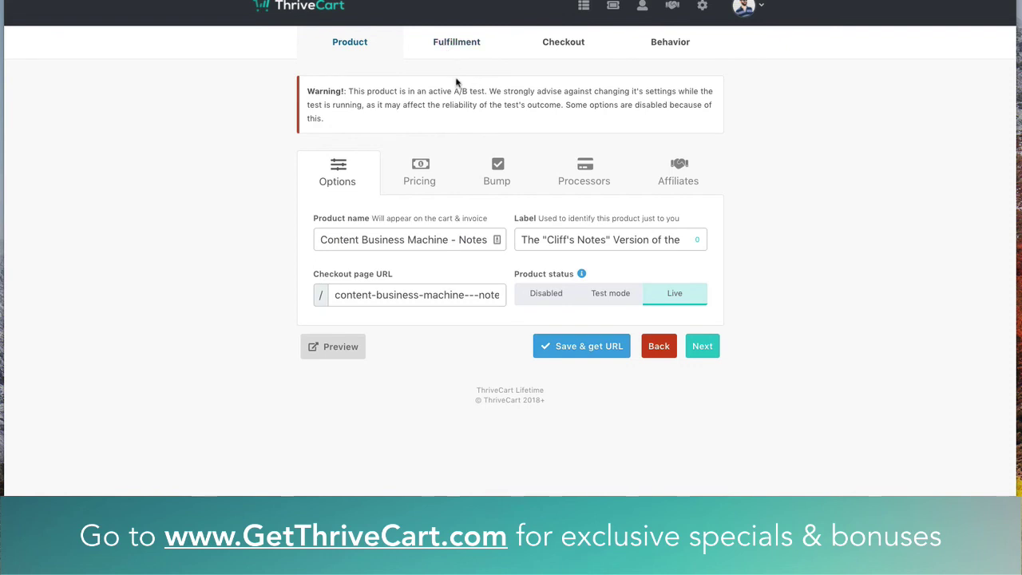
Review the checkout templates in the original product's Checkout settings
click(561, 50)
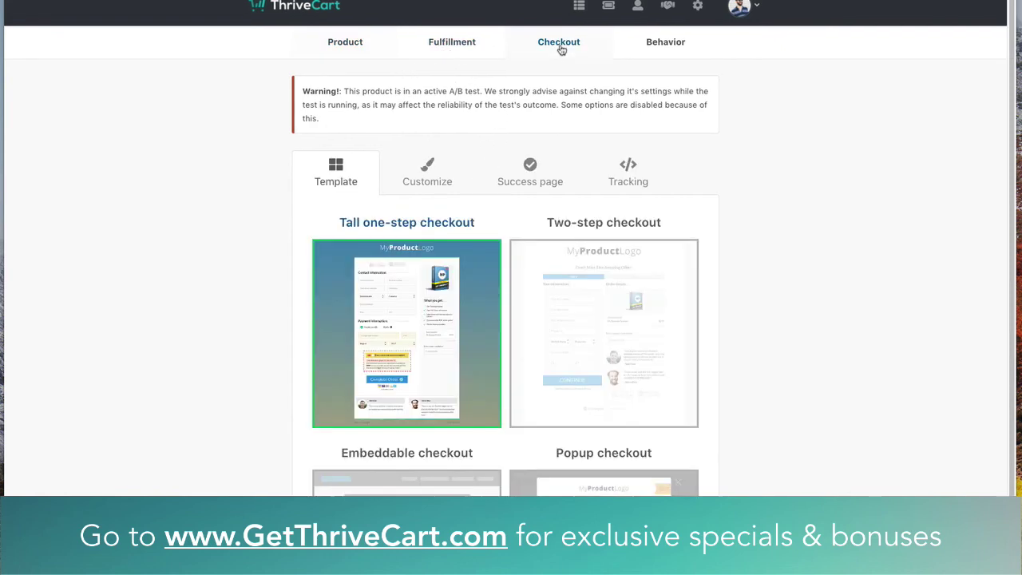
scroll(295, 287, down, 1)
scroll(303, 263, down, 4)
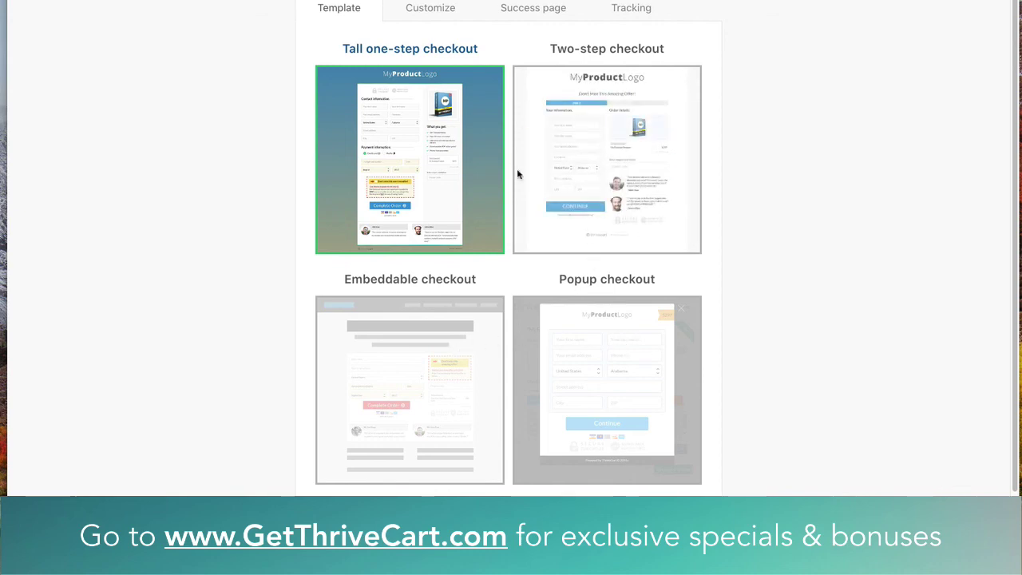
Show the checkout customizer with the Tall one-step checkout layout and its cart sections
click(429, 8)
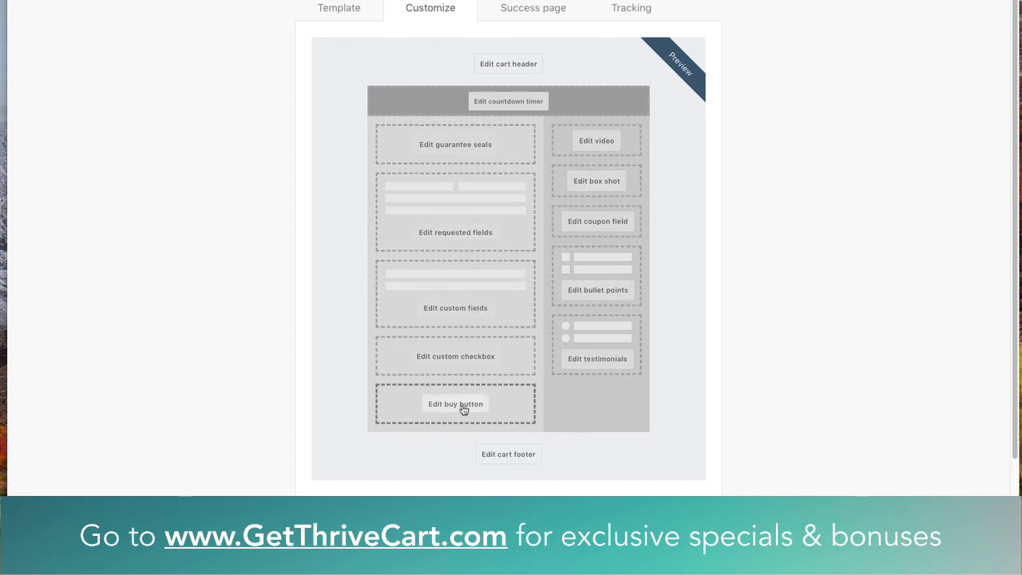
scroll(470, 256, up, 1)
scroll(461, 241, up, 2)
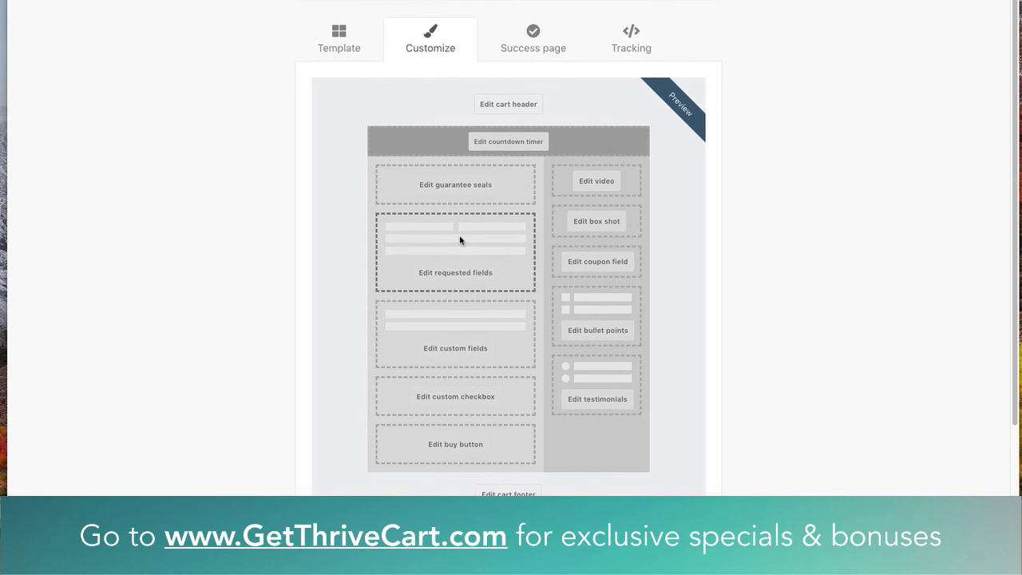